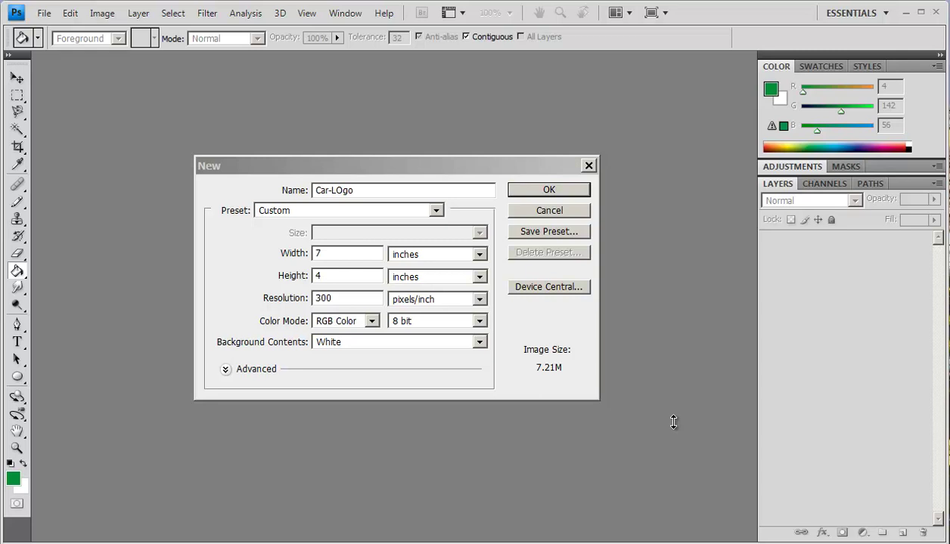
Step: Name the new document Car-Logo, fix its capitalisation, and create it at 7 x 4 in, 300 ppi
{"action": "left_click", "coordinate": [341, 189]}
{"action": "mouse_move", "coordinate": [336, 190]}
{"action": "left_mouse_down"}
{"action": "mouse_move", "coordinate": [346, 191]}
{"action": "mouse_move", "coordinate": [336, 190]}
{"action": "left_mouse_up"}
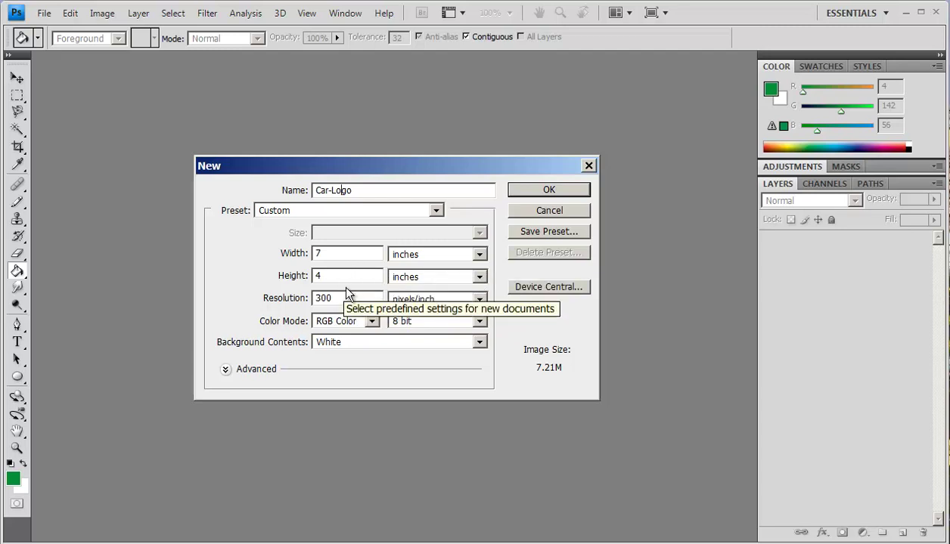
{"action": "left_click", "coordinate": [552, 190]}
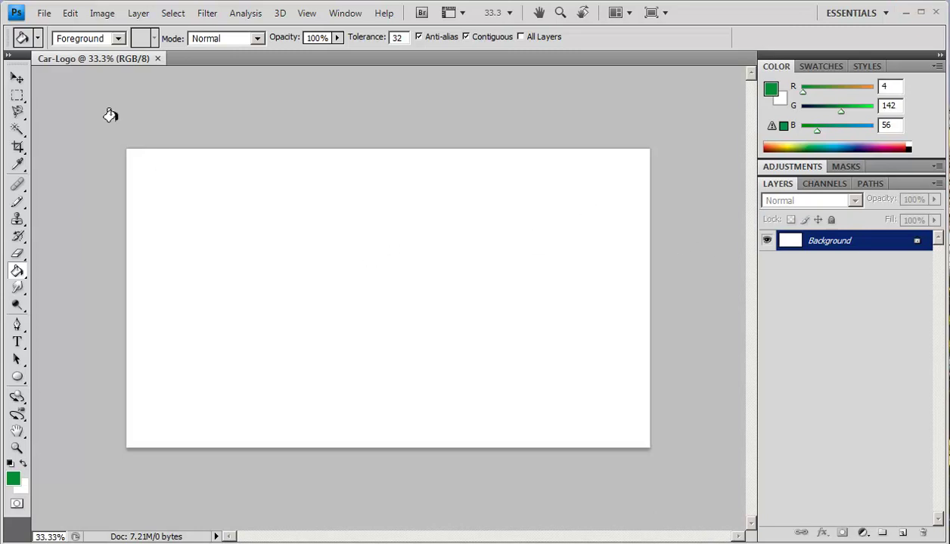
Step: Place the image 033.bmp into the Car-Logo document
{"action": "left_click", "coordinate": [44, 14]}
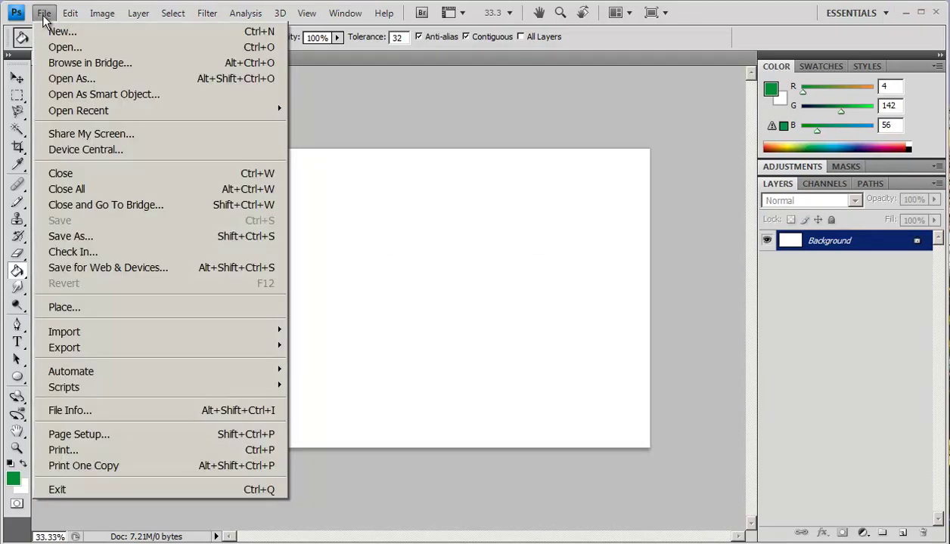
{"action": "left_click", "coordinate": [59, 309]}
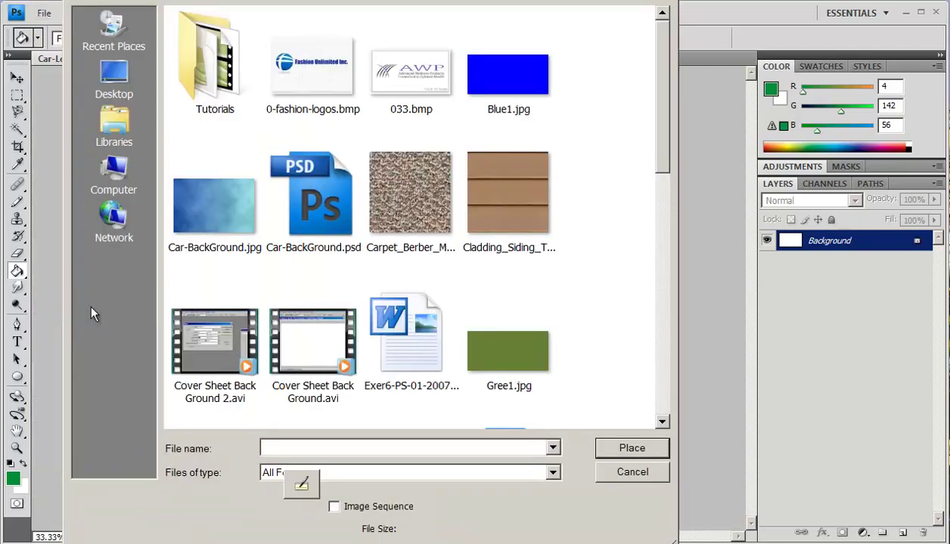
{"action": "left_click", "coordinate": [408, 82]}
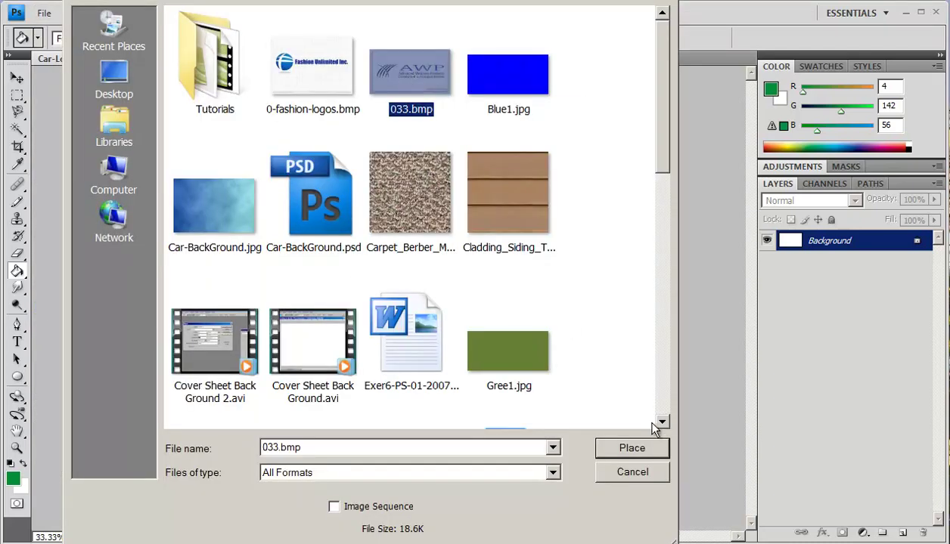
{"action": "left_click", "coordinate": [630, 449]}
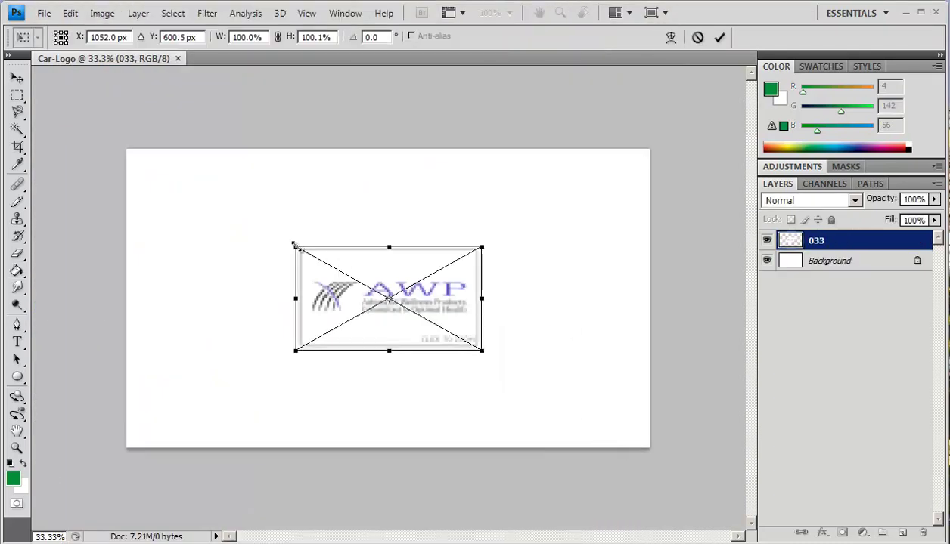
Step: Enlarge the placed AWP logo to cover most of the page and commit it
{"action": "left_click_drag", "start_coordinate": [294, 246], "coordinate": [277, 170]}
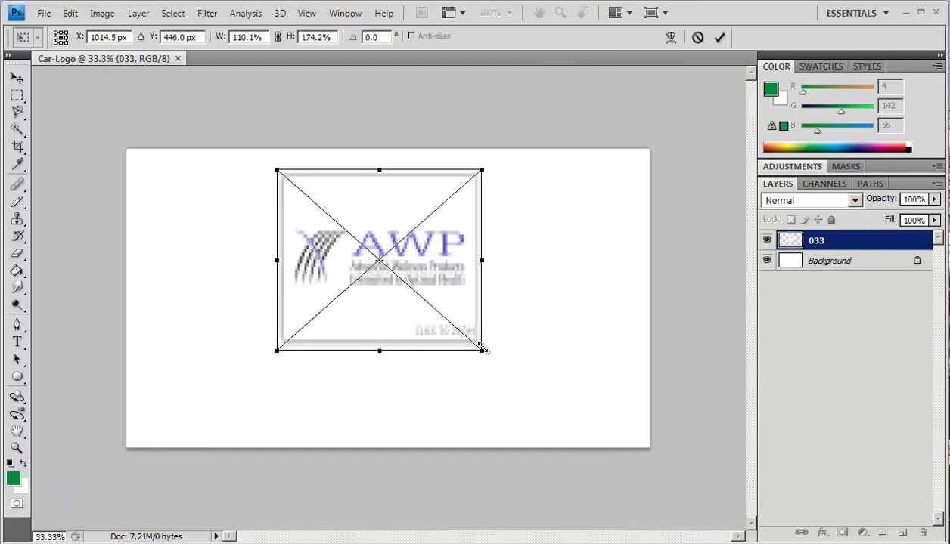
{"action": "left_click_drag", "start_coordinate": [482, 350], "coordinate": [609, 454]}
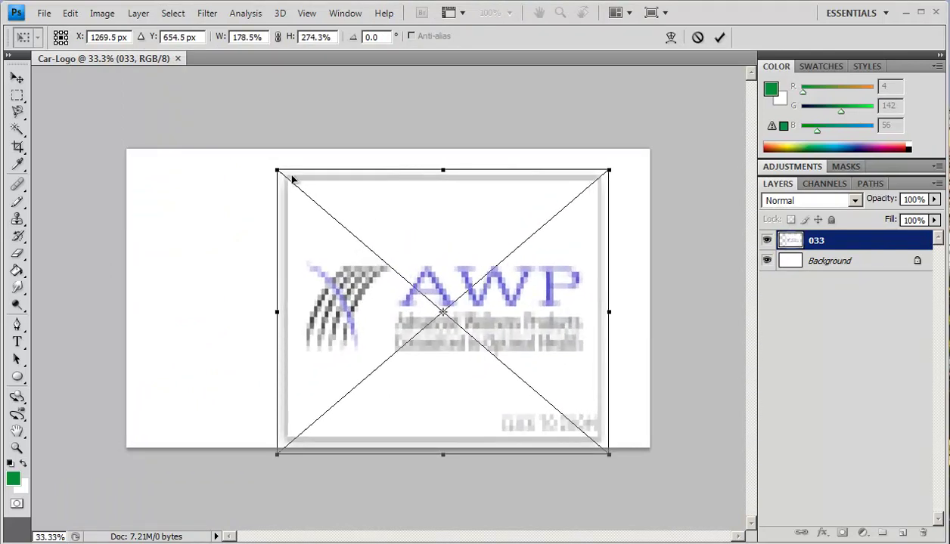
{"action": "left_click_drag", "start_coordinate": [277, 170], "coordinate": [238, 149]}
{"action": "left_click", "coordinate": [717, 37]}
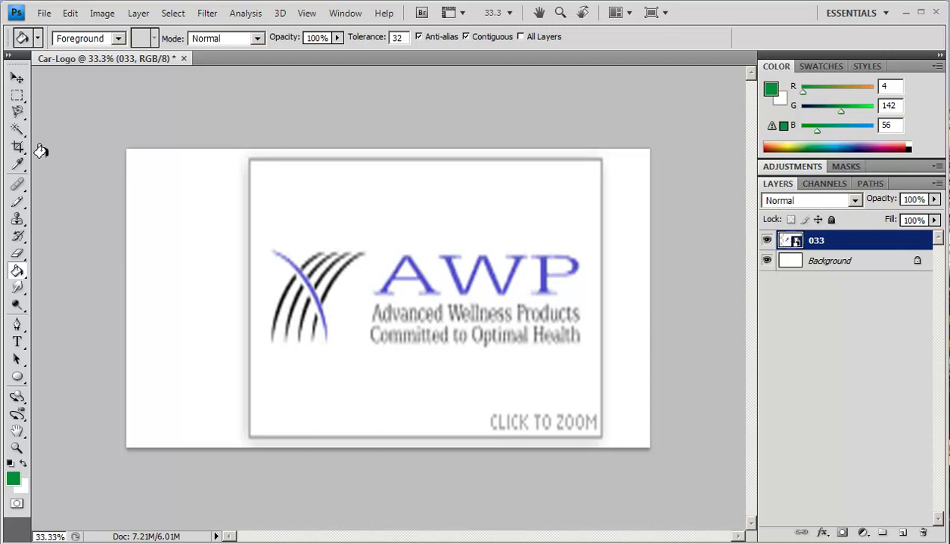
Step: Try Magic Wand selections on the logo's white area and blue swoosh, then deselect everything
{"action": "left_click", "coordinate": [17, 129]}
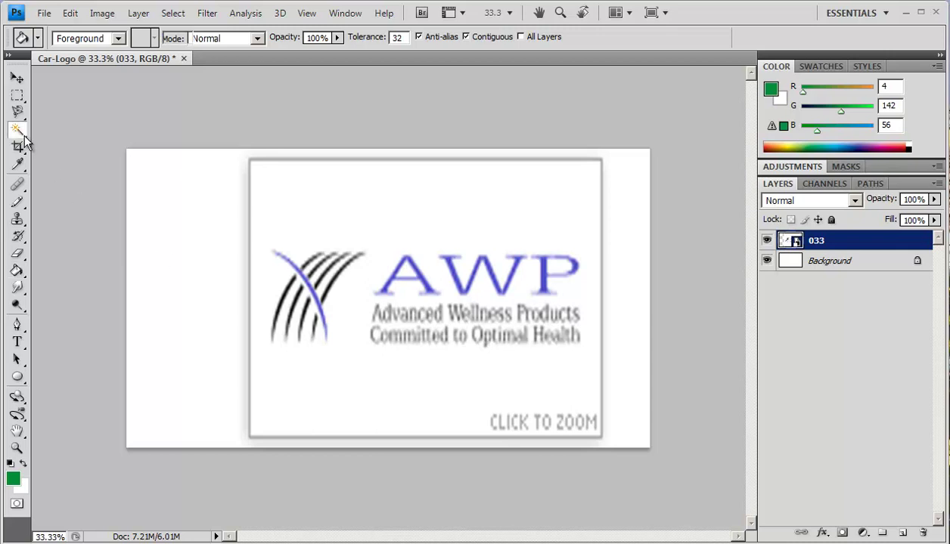
{"action": "left_click", "coordinate": [322, 287]}
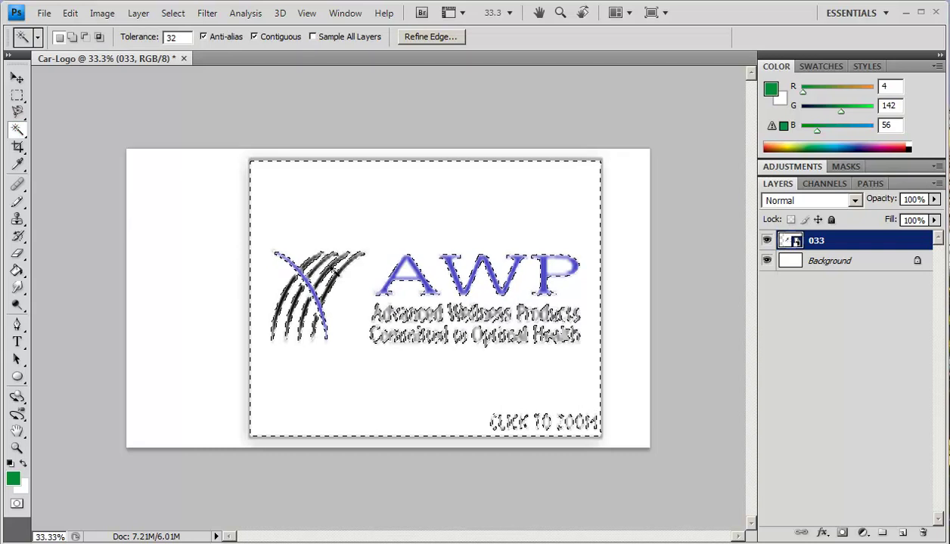
{"action": "left_click", "coordinate": [308, 285]}
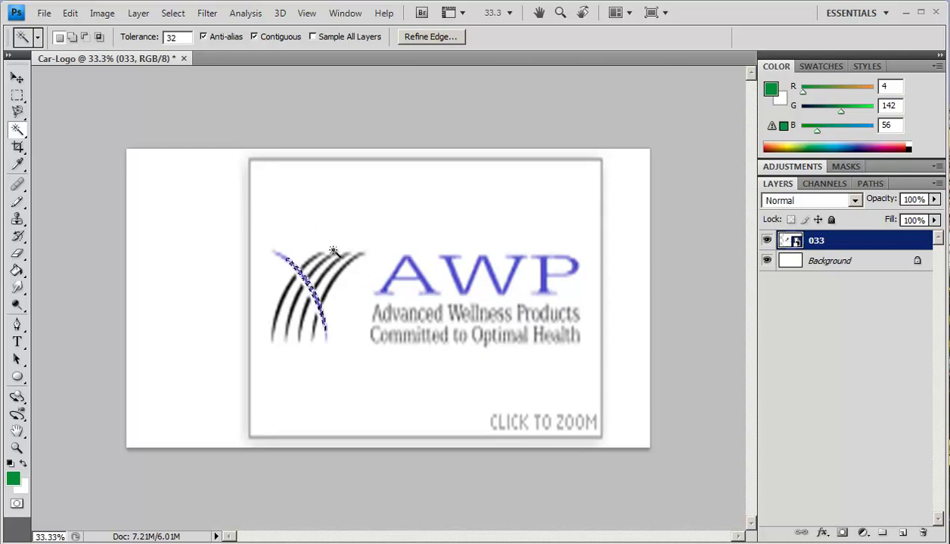
{"action": "key", "text": "ctrl+d"}
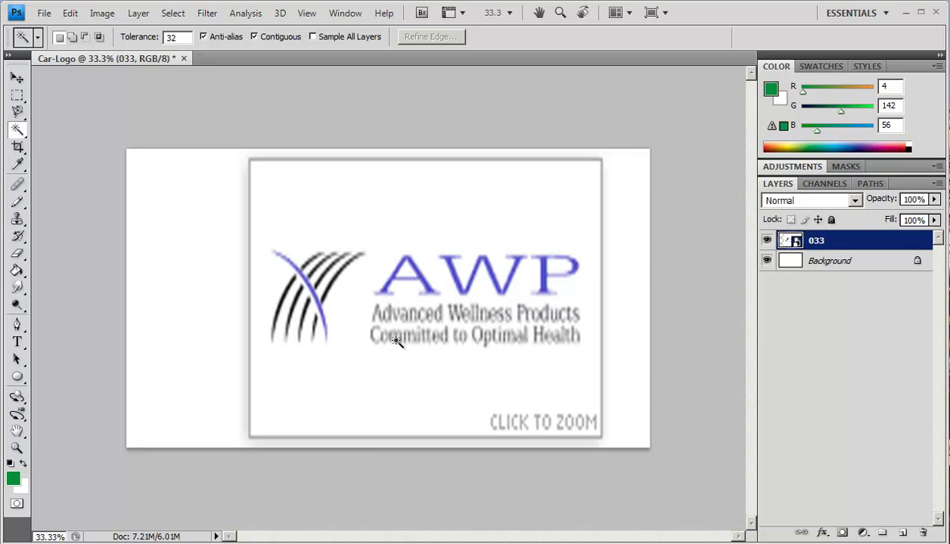
{"action": "left_click", "coordinate": [18, 379]}
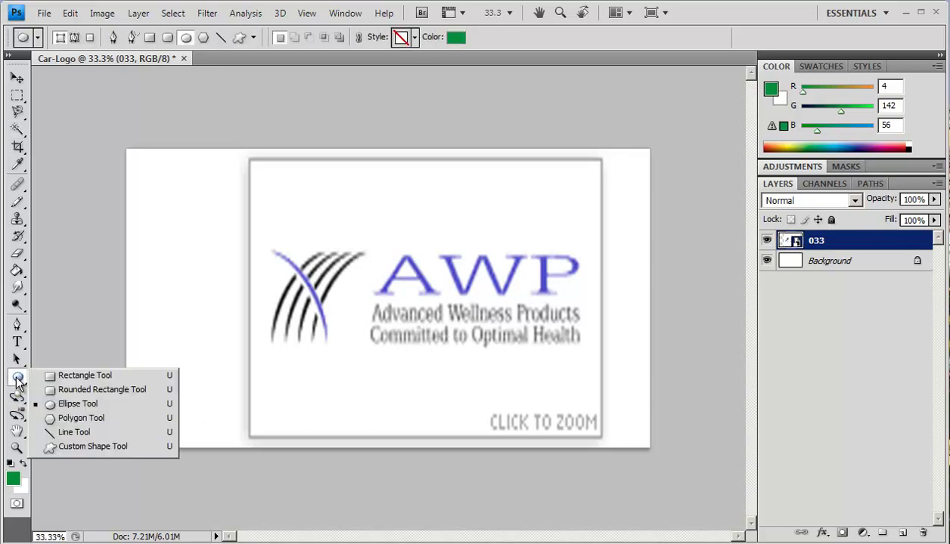
Step: Draw a green ellipse over the logo and rotate it to about -48 degrees
{"action": "left_click", "coordinate": [64, 408]}
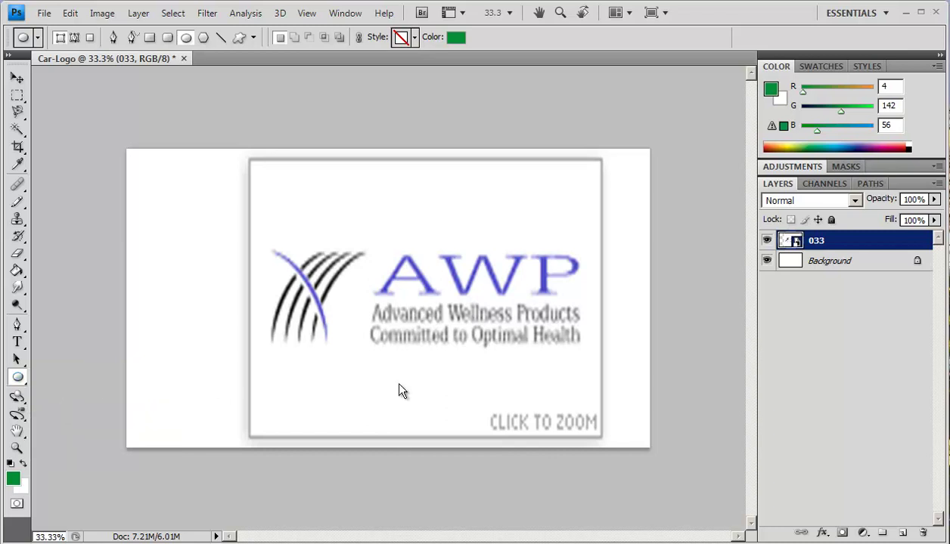
{"action": "left_click_drag", "start_coordinate": [327, 383], "coordinate": [522, 271]}
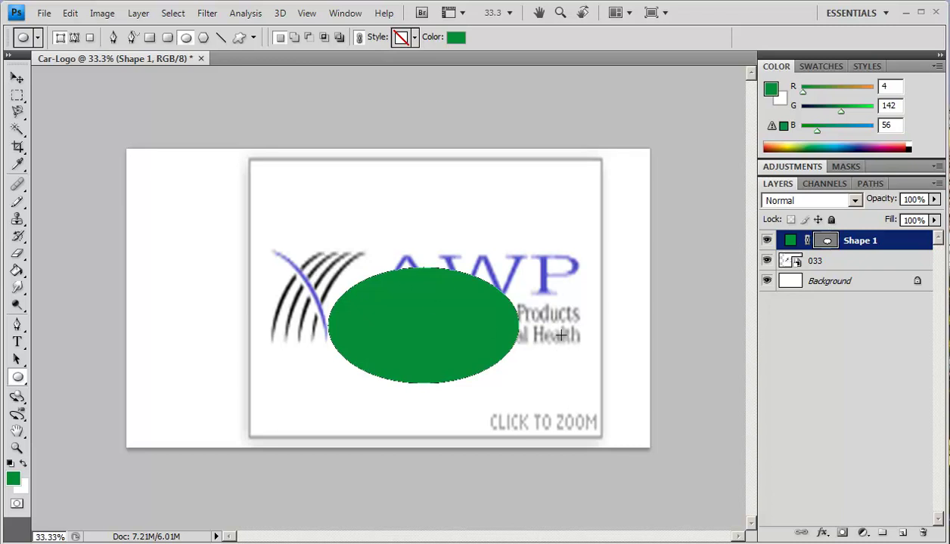
{"action": "key", "text": "ctrl+t"}
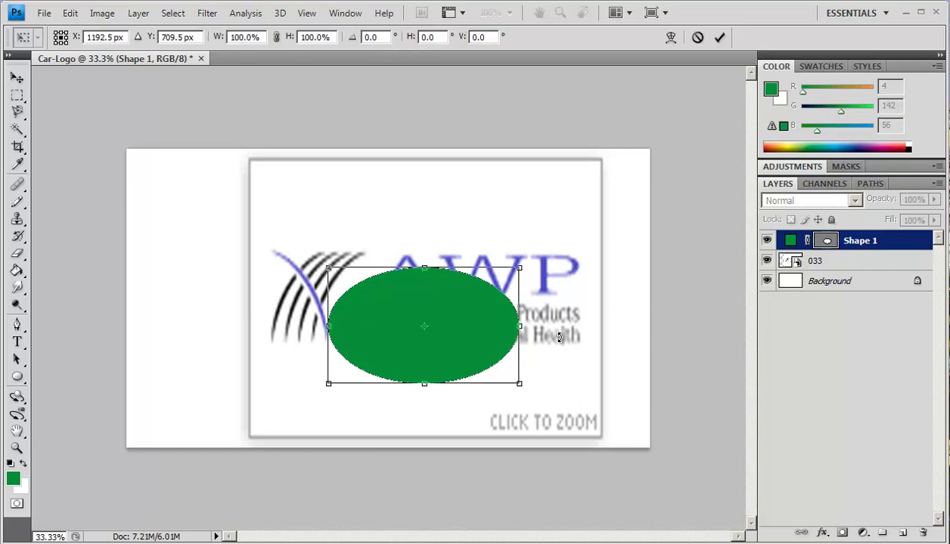
{"action": "left_click_drag", "start_coordinate": [537, 253], "coordinate": [465, 218]}
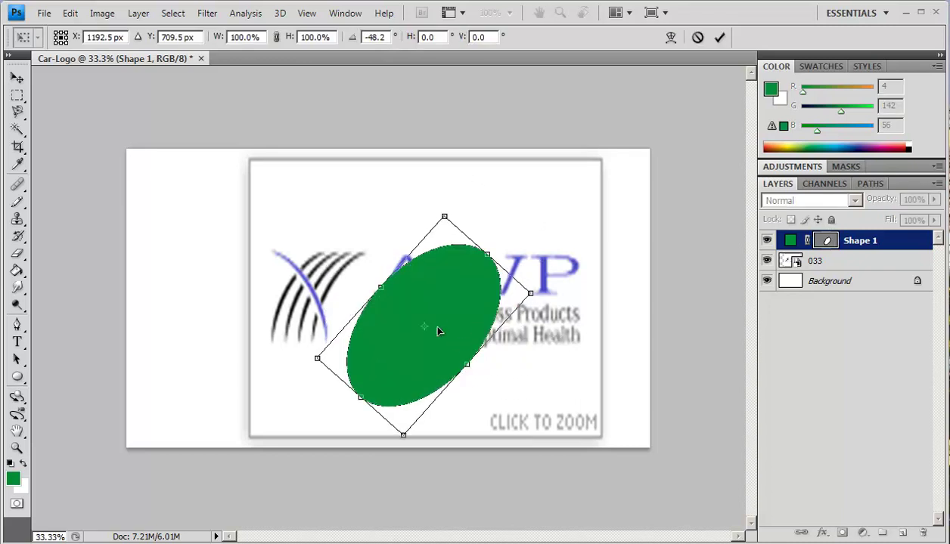
Step: Resize and reposition the tilted ellipse over the logo's left part, then commit
{"action": "left_click_drag", "start_coordinate": [438, 330], "coordinate": [407, 314]}
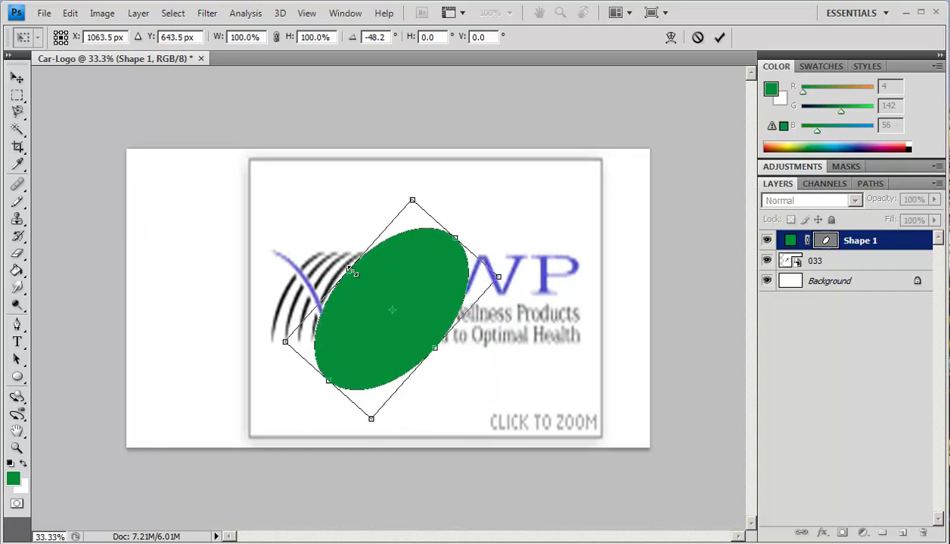
{"action": "left_click_drag", "start_coordinate": [349, 272], "coordinate": [341, 264]}
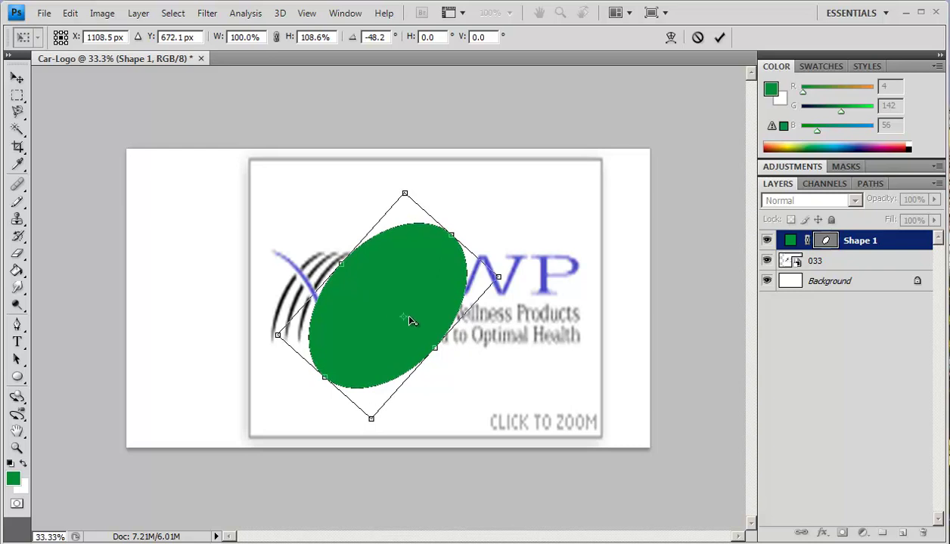
{"action": "mouse_move", "coordinate": [383, 294]}
{"action": "left_mouse_down"}
{"action": "mouse_move", "coordinate": [395, 301]}
{"action": "mouse_move", "coordinate": [388, 296]}
{"action": "left_mouse_up"}
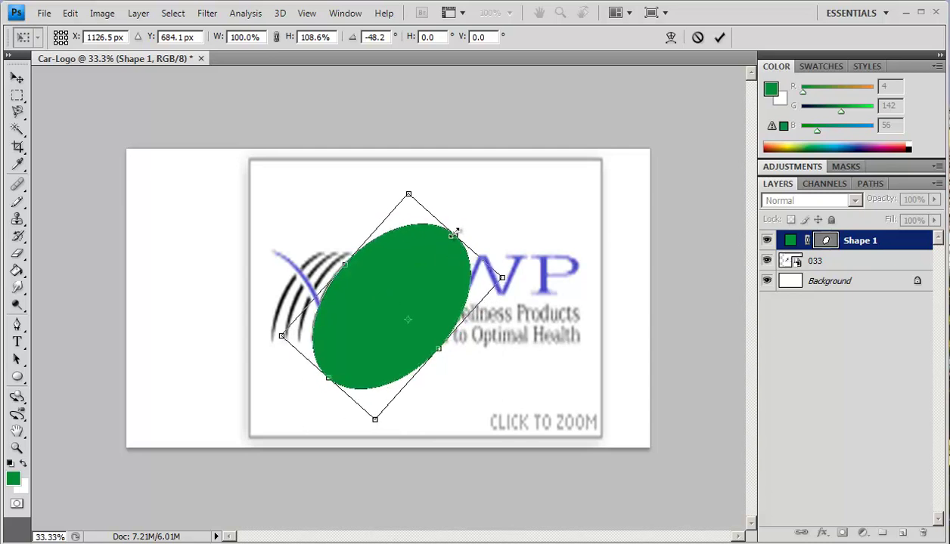
{"action": "left_click_drag", "start_coordinate": [453, 235], "coordinate": [445, 254]}
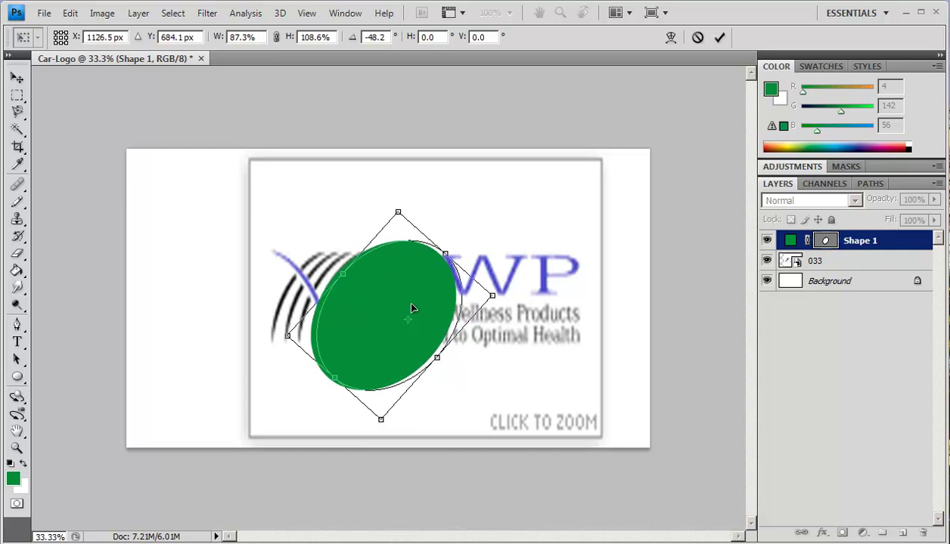
{"action": "left_click_drag", "start_coordinate": [408, 316], "coordinate": [401, 297]}
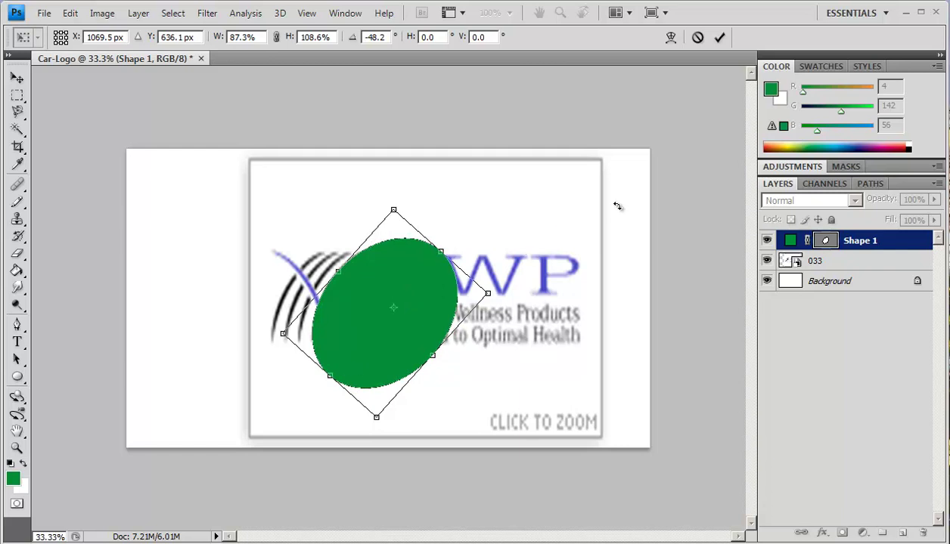
{"action": "left_click", "coordinate": [719, 37]}
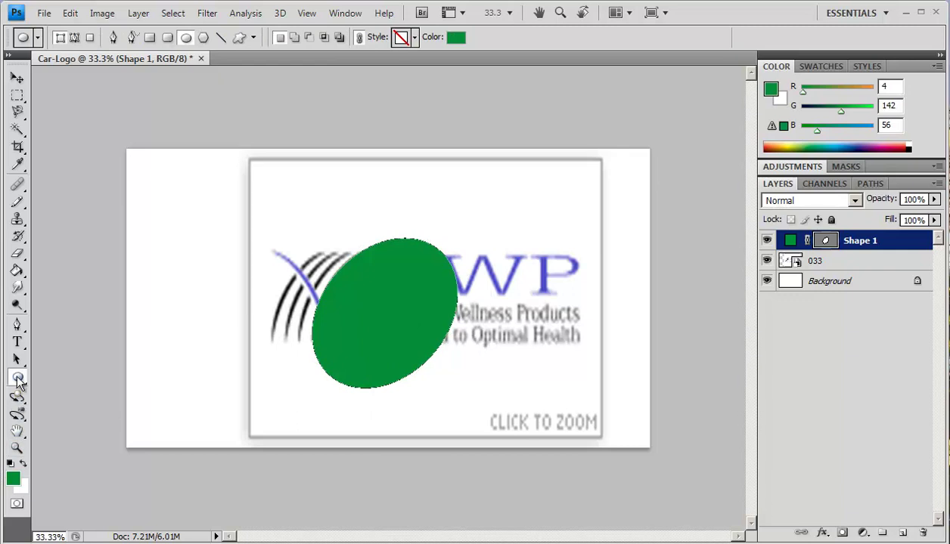
Step: Draw a second wide ellipse to the right and colour it R35 G240 B112
{"action": "left_click_drag", "start_coordinate": [379, 410], "coordinate": [606, 293]}
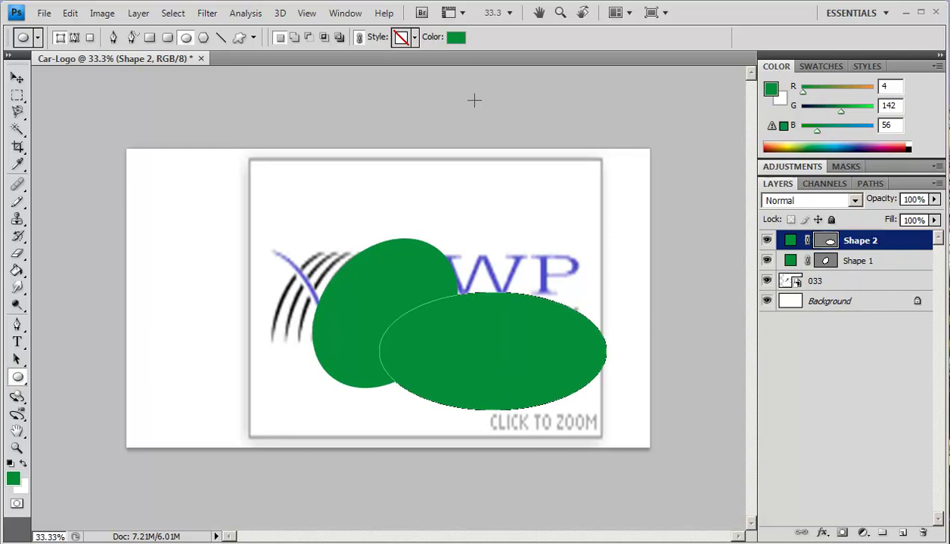
{"action": "left_click", "coordinate": [456, 37]}
{"action": "left_click", "coordinate": [622, 160]}
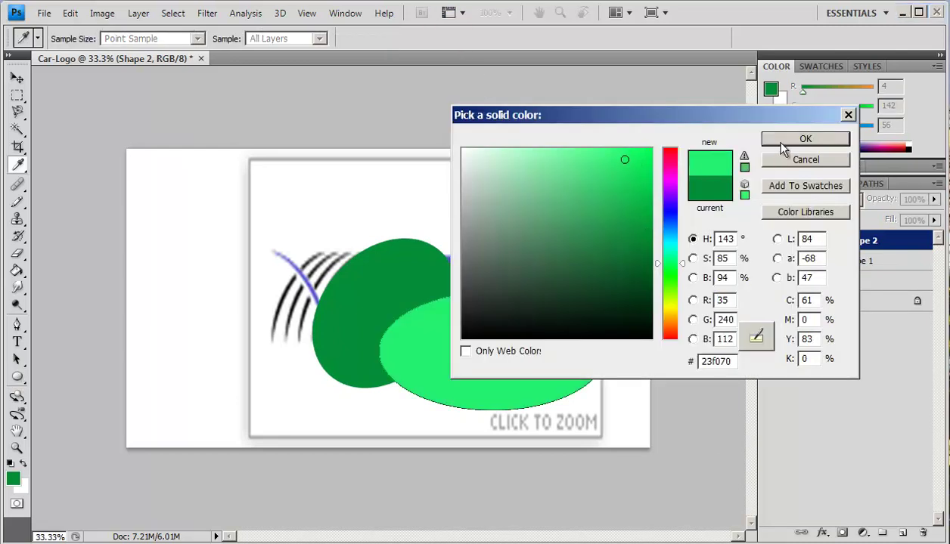
{"action": "left_click", "coordinate": [805, 139]}
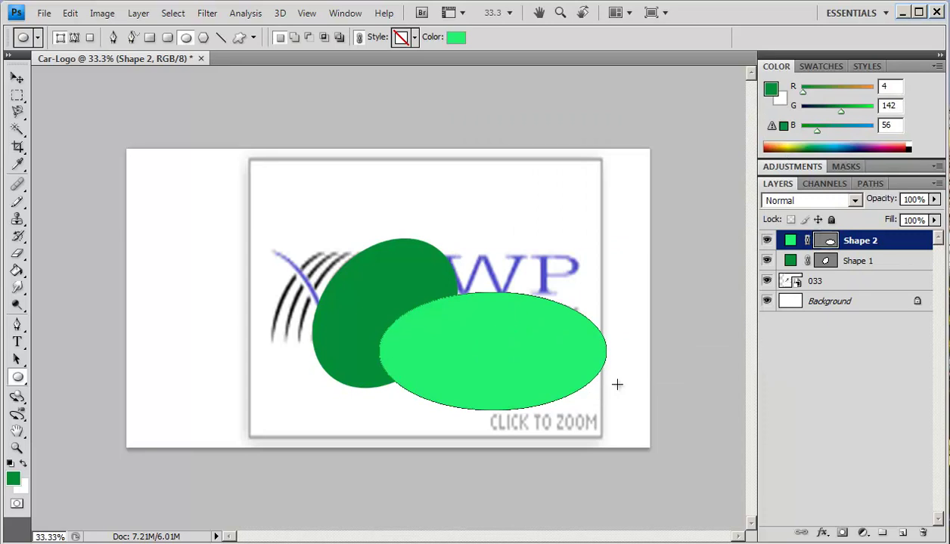
Step: Rotate the bright green ellipse and move it up-left over the dark green one
{"action": "key", "text": "ctrl+t"}
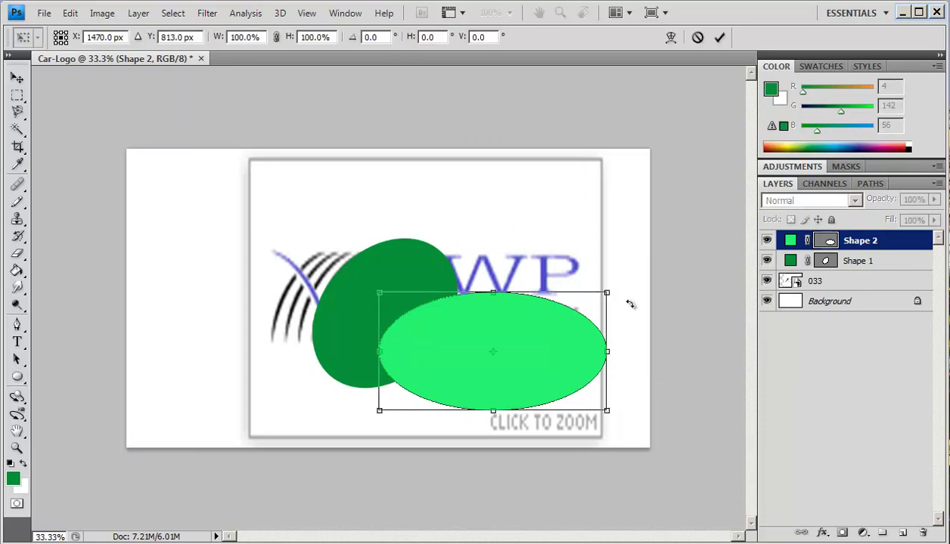
{"action": "left_click_drag", "start_coordinate": [614, 283], "coordinate": [529, 186]}
{"action": "left_click_drag", "start_coordinate": [502, 369], "coordinate": [415, 333]}
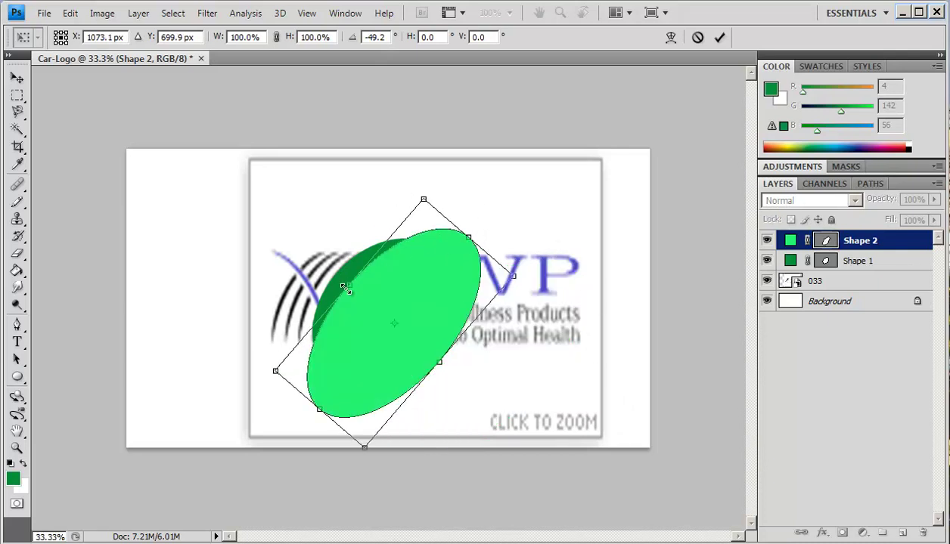
{"action": "left_click_drag", "start_coordinate": [344, 288], "coordinate": [339, 281]}
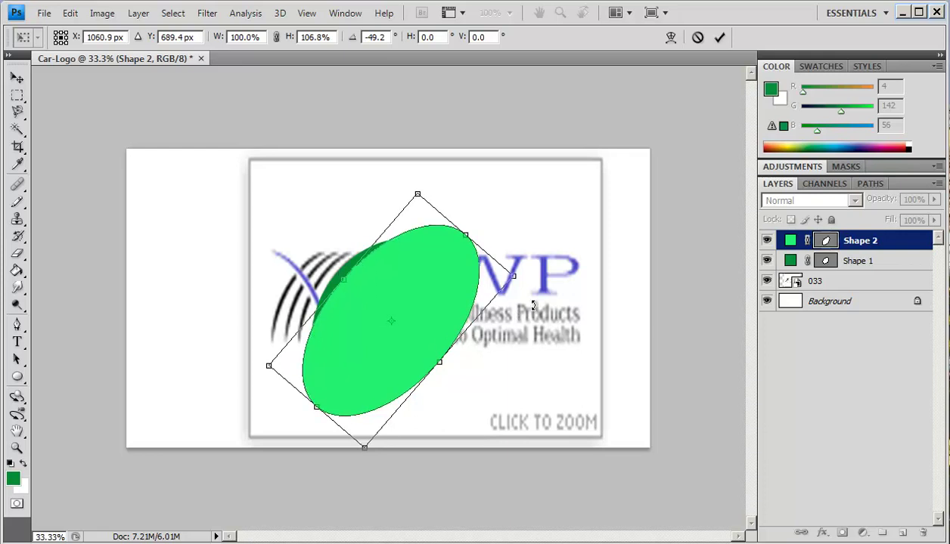
{"action": "key", "text": "Down"}
{"action": "key", "text": "Down"}
{"action": "key", "text": "Down"}
{"action": "key", "text": "Down"}
{"action": "key", "text": "Down"}
{"action": "key", "text": "Down"}
{"action": "key", "text": "Down"}
{"action": "key", "text": "Down"}
{"action": "key", "text": "Down"}
{"action": "key", "text": "Down"}
{"action": "key", "text": "Down"}
{"action": "key", "text": "Down"}
{"action": "key", "text": "Down"}
{"action": "key", "text": "Down"}
{"action": "key", "text": "Down"}
{"action": "key", "text": "Down"}
{"action": "key", "text": "Down"}
{"action": "key", "text": "Down"}
{"action": "key", "text": "Down"}
{"action": "key", "text": "Down"}
{"action": "key", "text": "Down"}
{"action": "key", "text": "Down"}
{"action": "key", "text": "Down"}
{"action": "key", "text": "Down"}
{"action": "key", "text": "Down"}
{"action": "key", "text": "Down"}
{"action": "key", "text": "Down"}
{"action": "key", "text": "Down"}
{"action": "key", "text": "Down"}
{"action": "key", "text": "Down"}
{"action": "key", "text": "Down"}
{"action": "key", "text": "Down"}
{"action": "key", "text": "Down"}
{"action": "key", "text": "Down"}
{"action": "key", "text": "Down"}
{"action": "key", "text": "Down"}
{"action": "key", "text": "Down"}
{"action": "key", "text": "Down"}
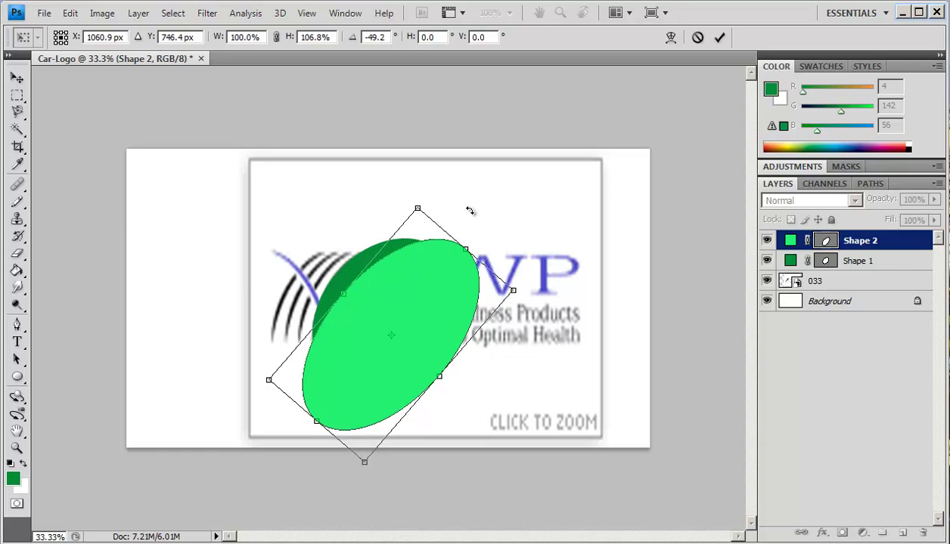
Step: Fine-tune it to -65.1° and 92% width so only a thin crescent shows, then commit
{"action": "left_click_drag", "start_coordinate": [461, 198], "coordinate": [441, 185]}
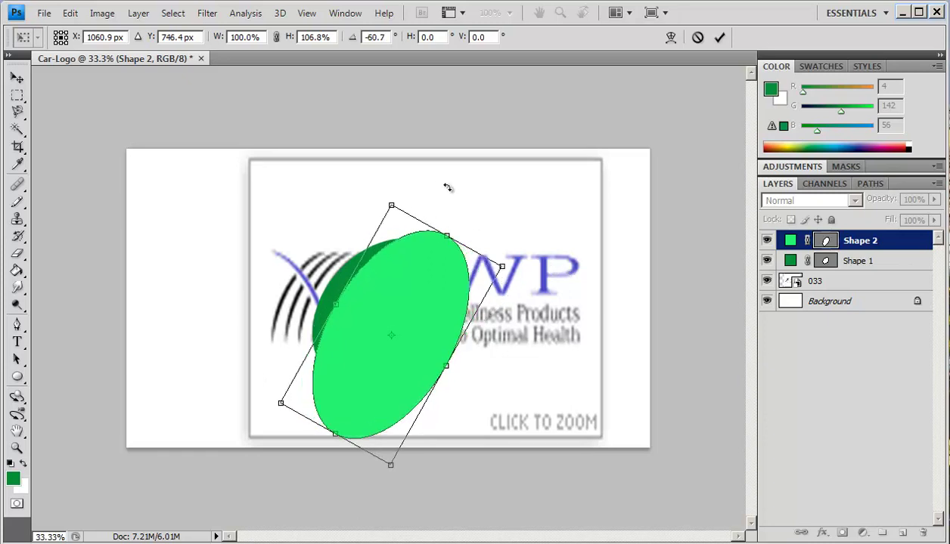
{"action": "key", "text": "Left"}
{"action": "key", "text": "Left"}
{"action": "key", "text": "Left"}
{"action": "key", "text": "Left"}
{"action": "key", "text": "Left"}
{"action": "key", "text": "Left"}
{"action": "key", "text": "Left"}
{"action": "key", "text": "Left"}
{"action": "key", "text": "Left"}
{"action": "key", "text": "Left"}
{"action": "key", "text": "Left"}
{"action": "key", "text": "Left"}
{"action": "key", "text": "Left"}
{"action": "key", "text": "Left"}
{"action": "key", "text": "Left"}
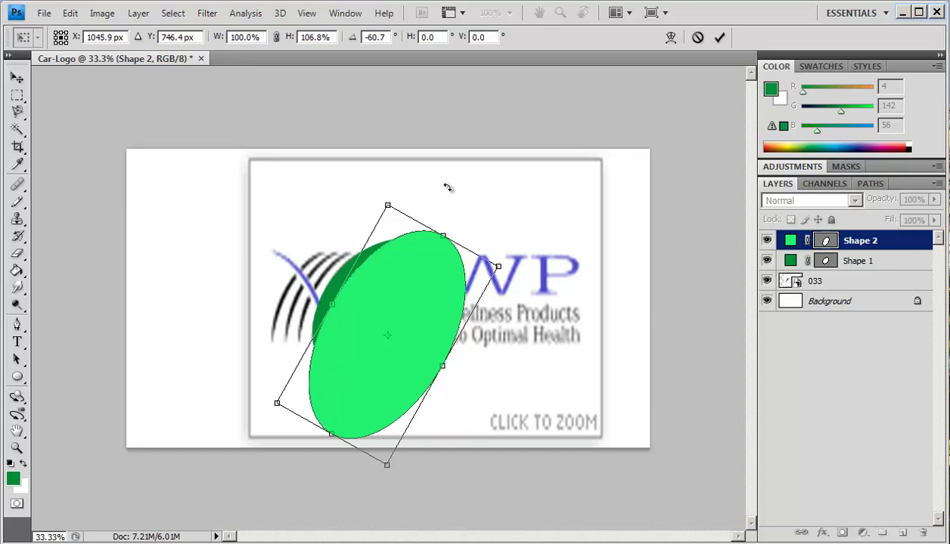
{"action": "key", "text": "Left"}
{"action": "key", "text": "Left"}
{"action": "key", "text": "Left"}
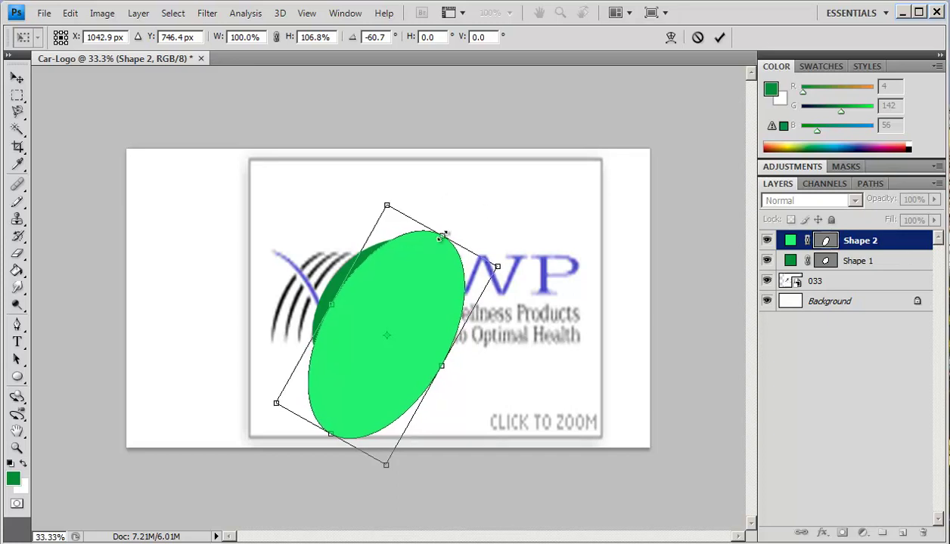
{"action": "left_click_drag", "start_coordinate": [441, 235], "coordinate": [432, 256]}
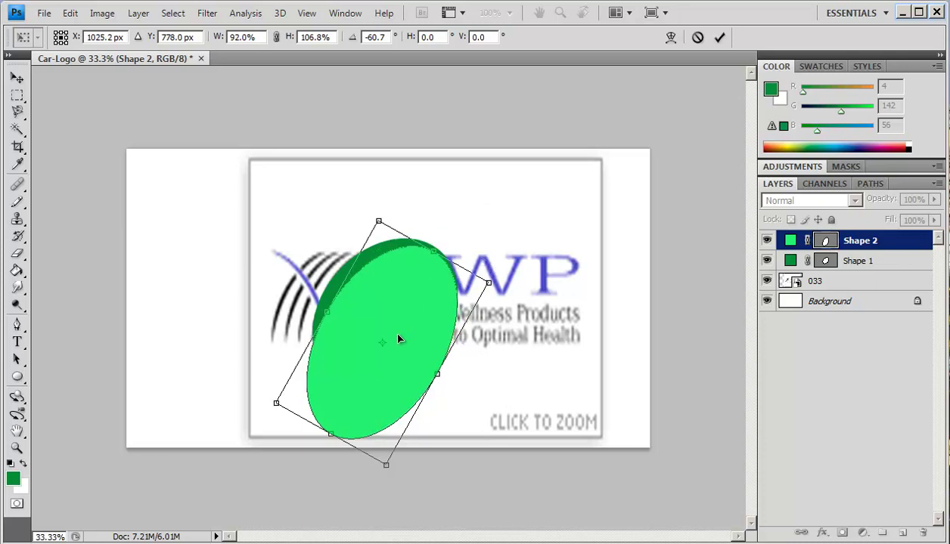
{"action": "left_click_drag", "start_coordinate": [396, 305], "coordinate": [400, 294]}
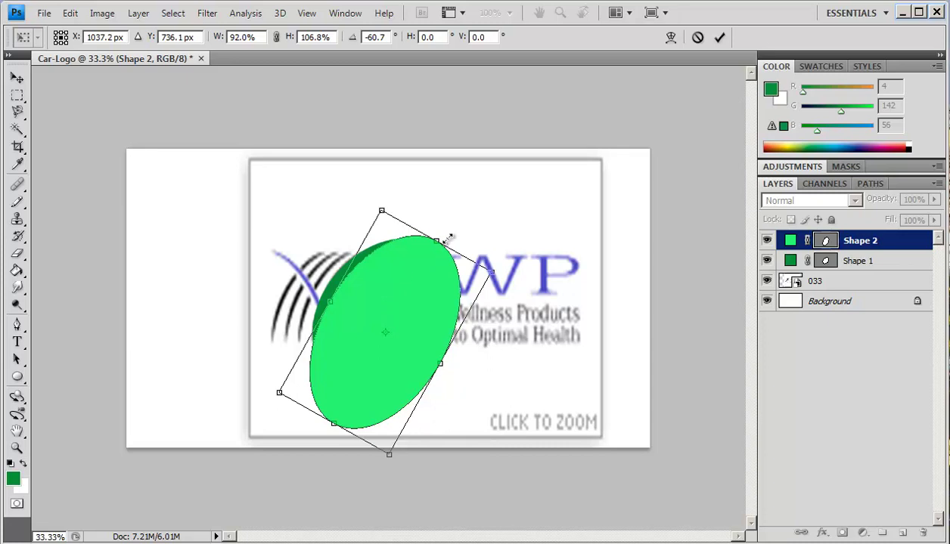
{"action": "left_click_drag", "start_coordinate": [406, 183], "coordinate": [399, 184]}
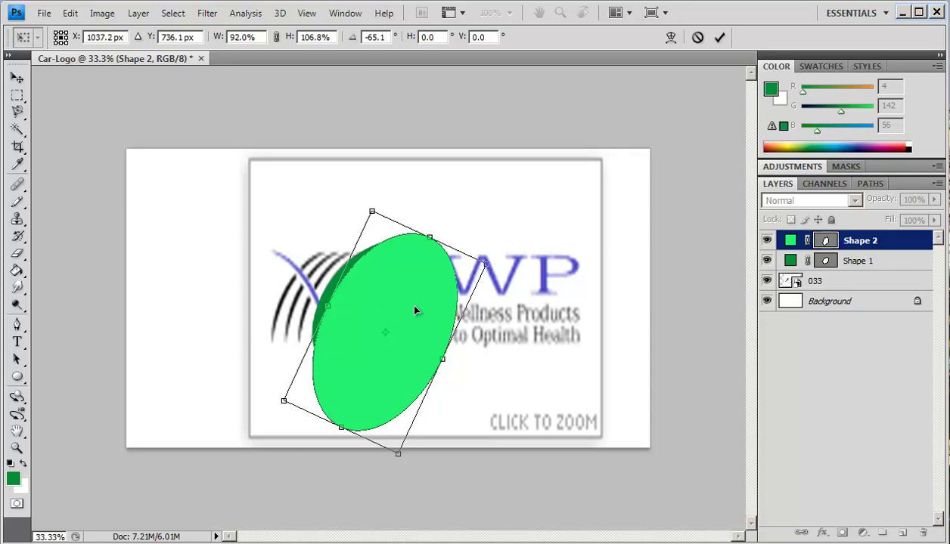
{"action": "left_click", "coordinate": [720, 39]}
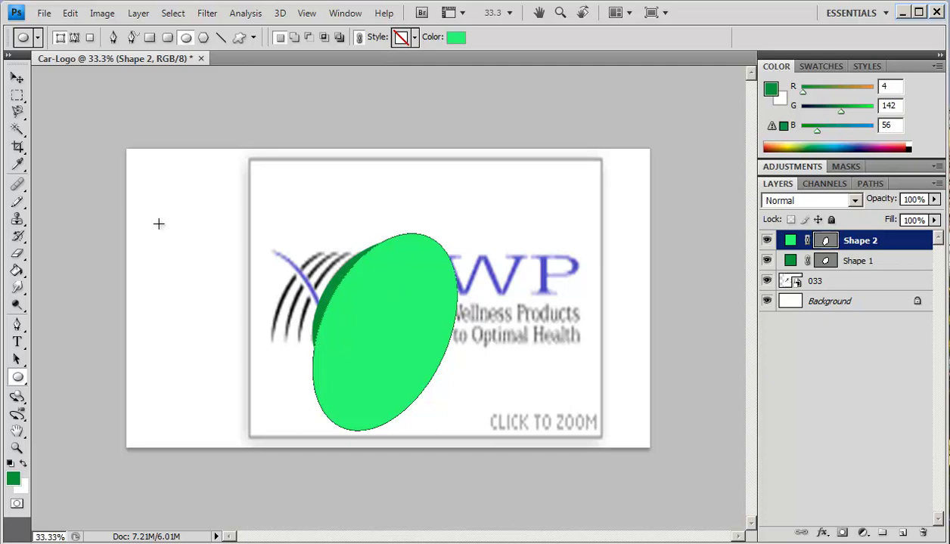
Step: Pick the Magic Wand and rasterize both the Shape 2 and Shape 1 layers
{"action": "left_click", "coordinate": [18, 131]}
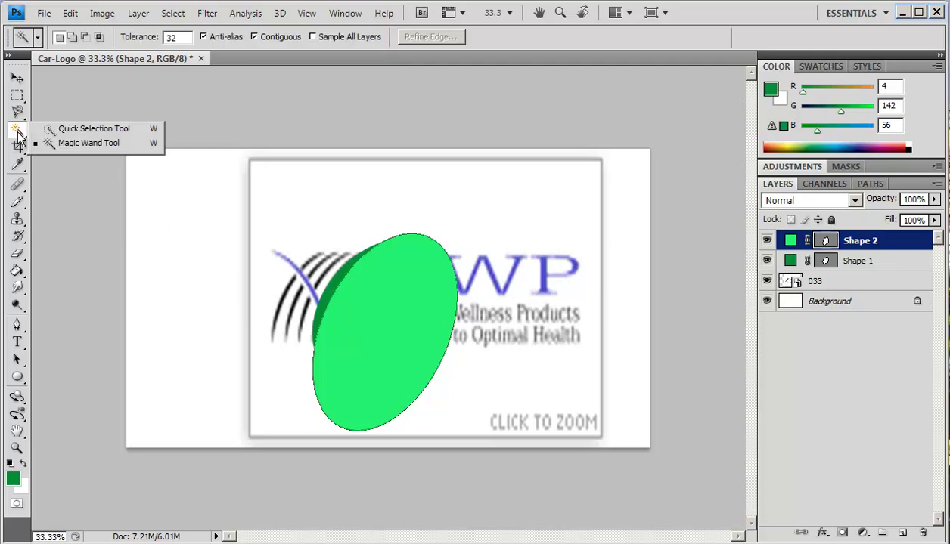
{"action": "left_click", "coordinate": [69, 143]}
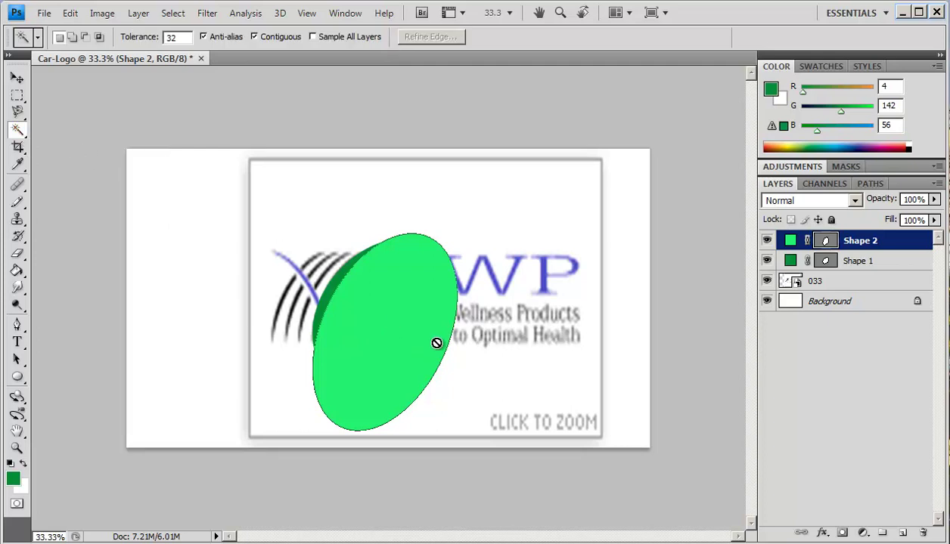
{"action": "right_click", "coordinate": [838, 239]}
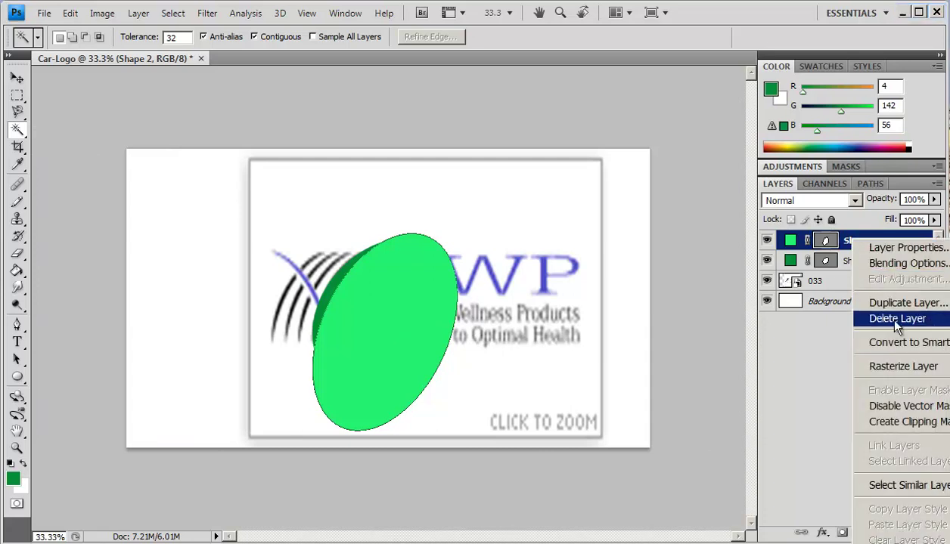
{"action": "left_click", "coordinate": [878, 367]}
{"action": "left_click", "coordinate": [851, 263]}
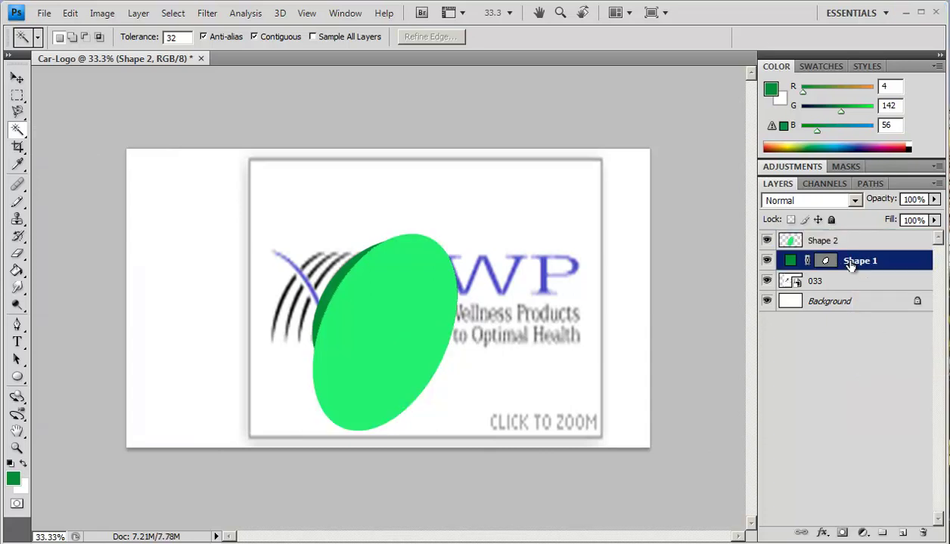
{"action": "right_click", "coordinate": [851, 262]}
{"action": "left_click", "coordinate": [869, 377]}
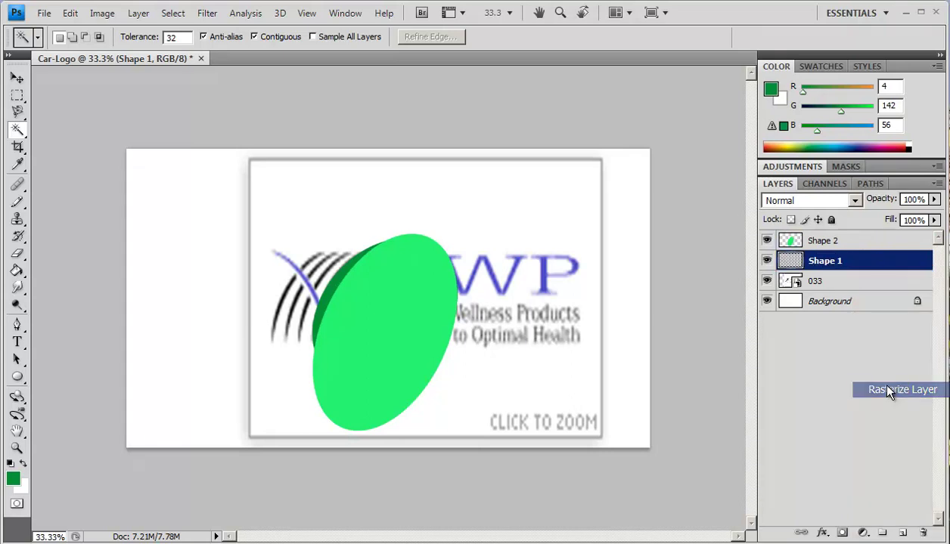
Step: Cut the light green ellipse's area out of Shape 1, then delete the Shape 2 layer
{"action": "left_click", "coordinate": [847, 240]}
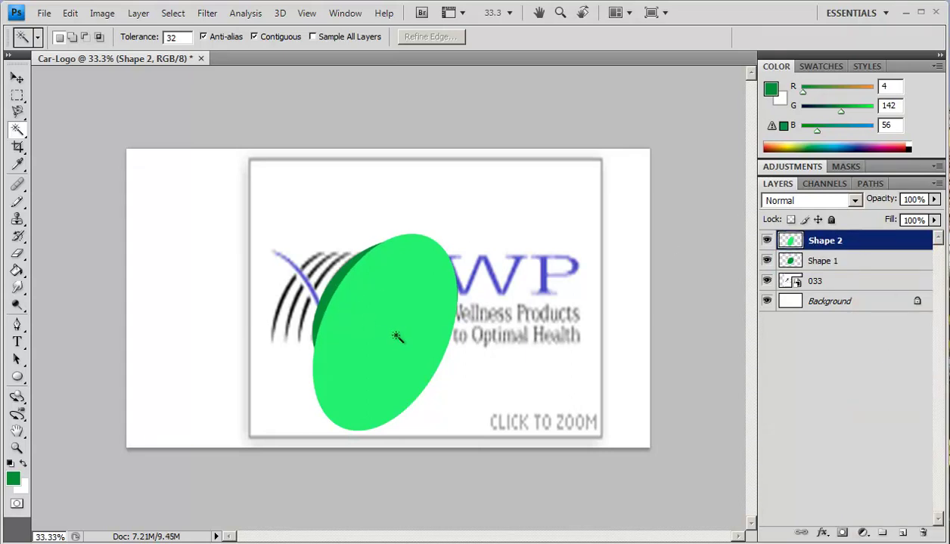
{"action": "left_click", "coordinate": [397, 337]}
{"action": "left_click", "coordinate": [866, 265]}
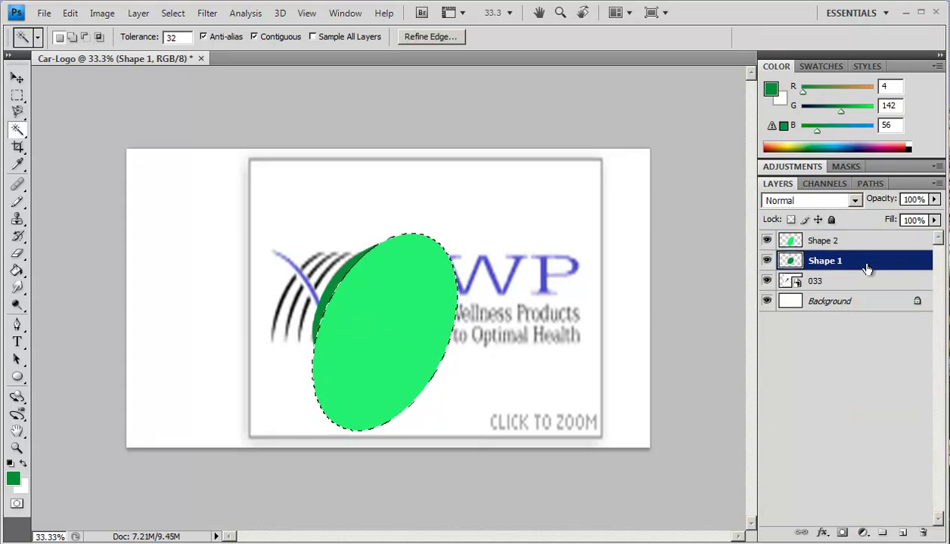
{"action": "left_click", "coordinate": [768, 240]}
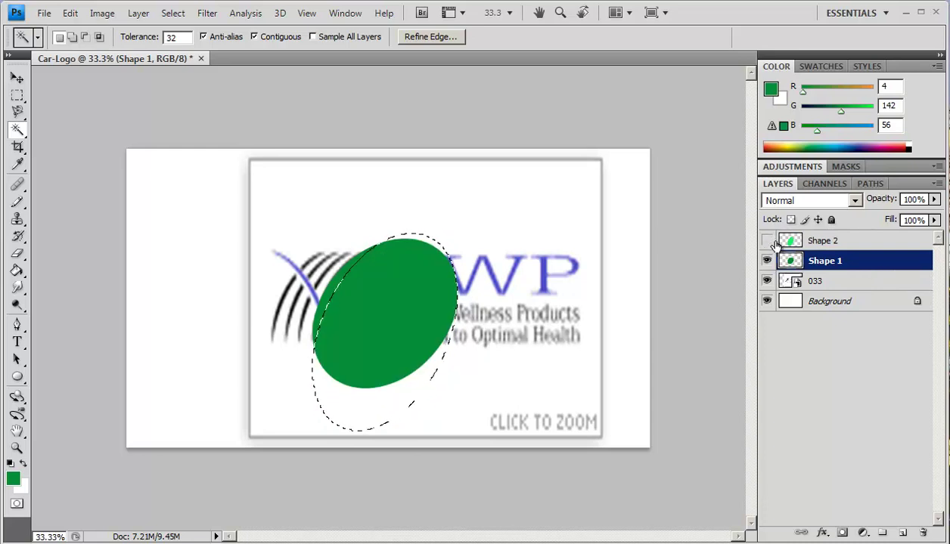
{"action": "key", "text": "Delete"}
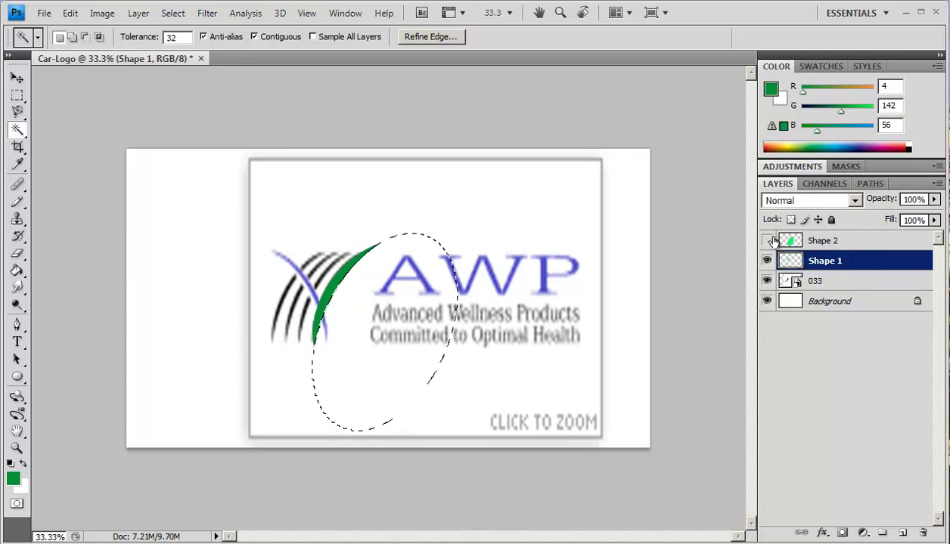
{"action": "key", "text": "ctrl+d"}
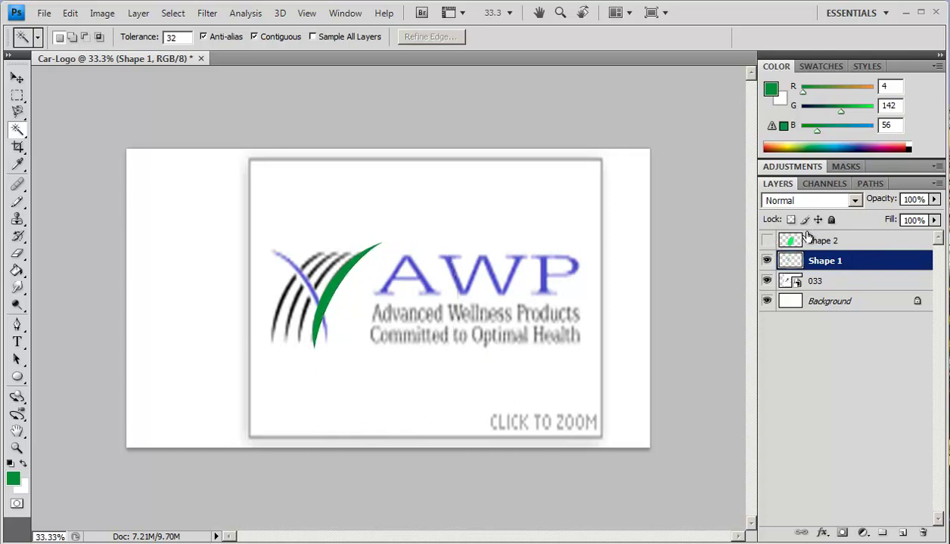
{"action": "left_click", "coordinate": [851, 242]}
{"action": "left_click_drag", "start_coordinate": [902, 248], "coordinate": [922, 533]}
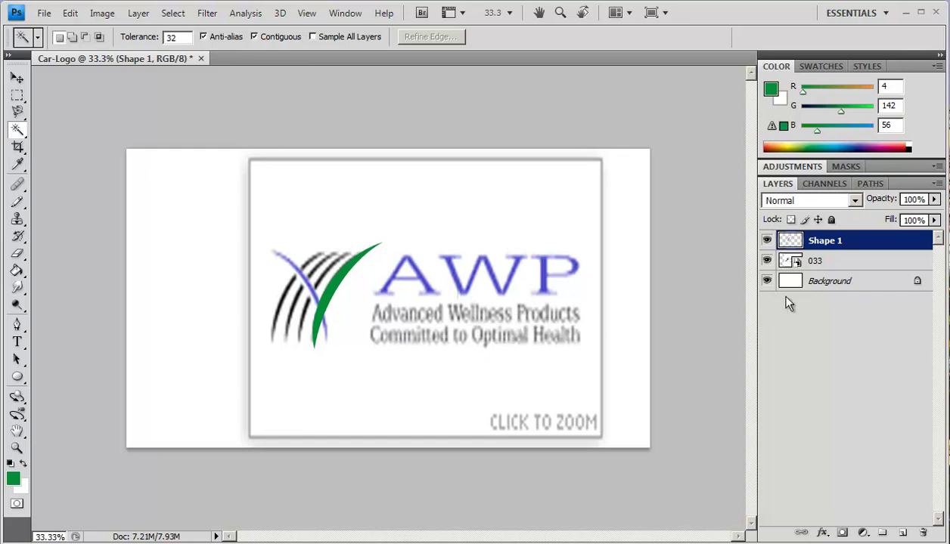
Step: Duplicate the grass-blade layer five times in succession, from Shape 1 copy to Shape 1 copy 5
{"action": "right_click", "coordinate": [831, 241]}
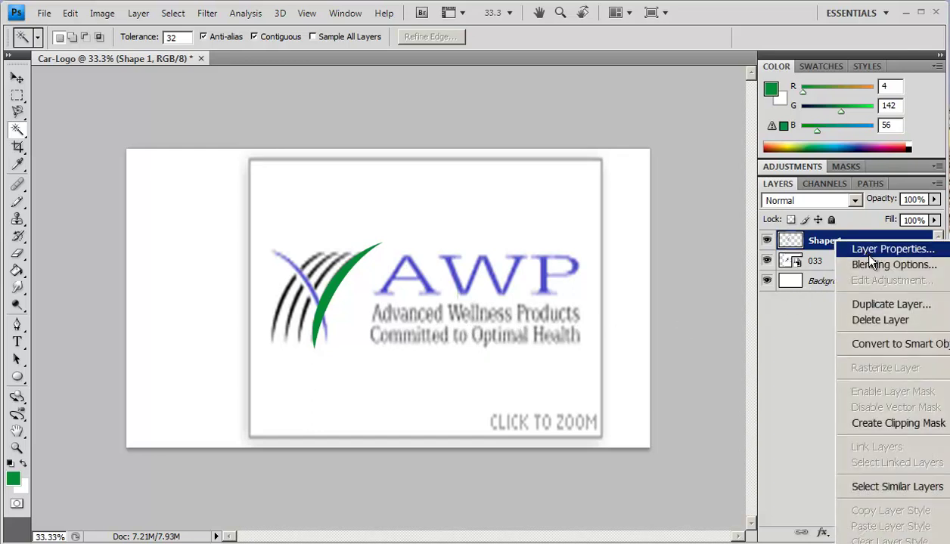
{"action": "left_click", "coordinate": [869, 304]}
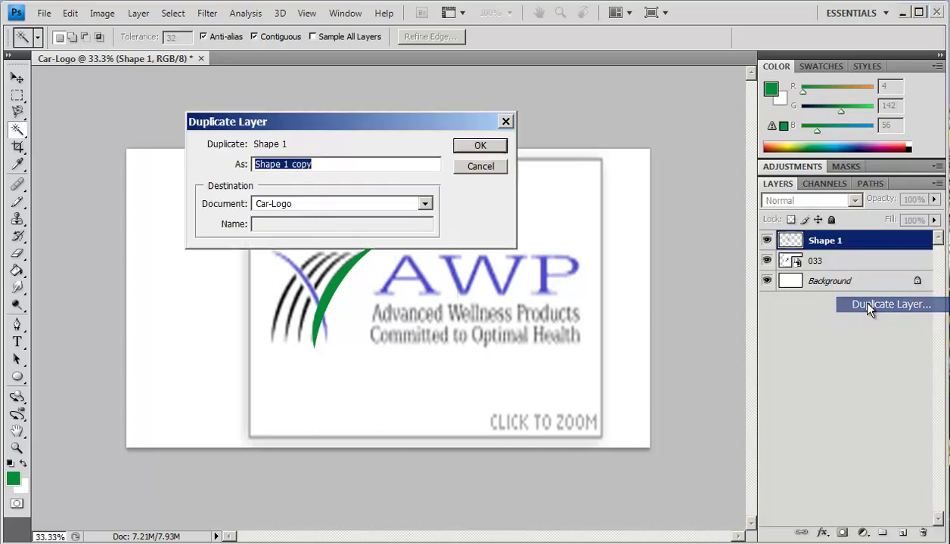
{"action": "left_click", "coordinate": [483, 147]}
{"action": "right_click", "coordinate": [823, 242]}
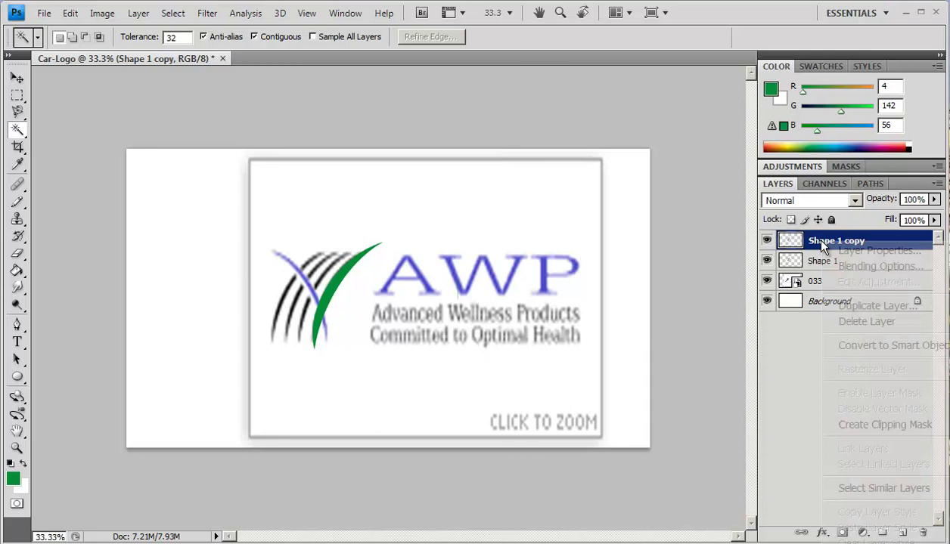
{"action": "left_click", "coordinate": [844, 304]}
{"action": "left_click", "coordinate": [481, 144]}
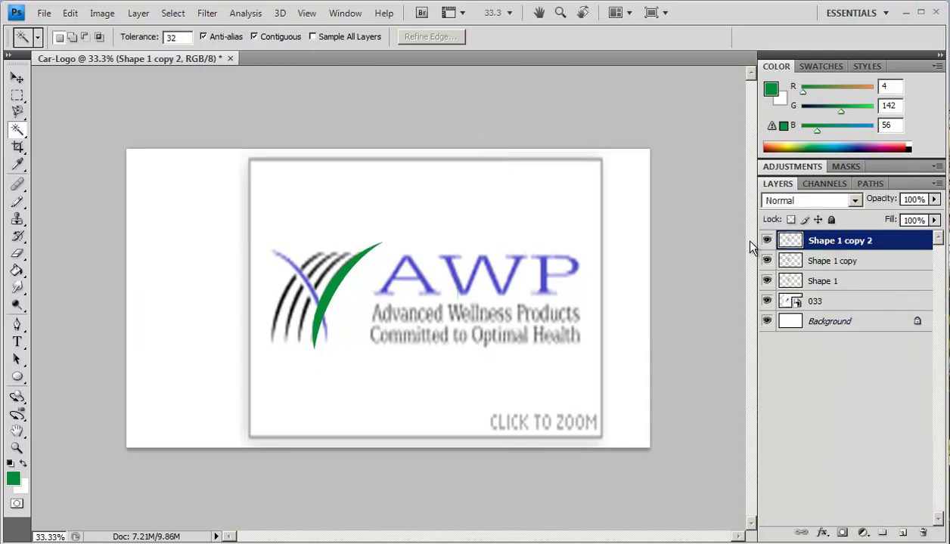
{"action": "right_click", "coordinate": [830, 247]}
{"action": "left_click", "coordinate": [849, 304]}
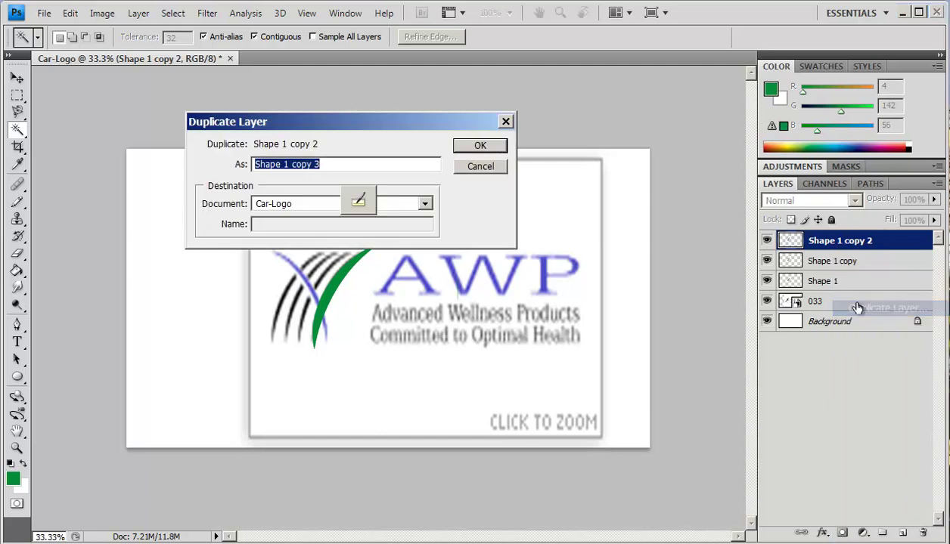
{"action": "left_click", "coordinate": [500, 147]}
{"action": "right_click", "coordinate": [824, 243]}
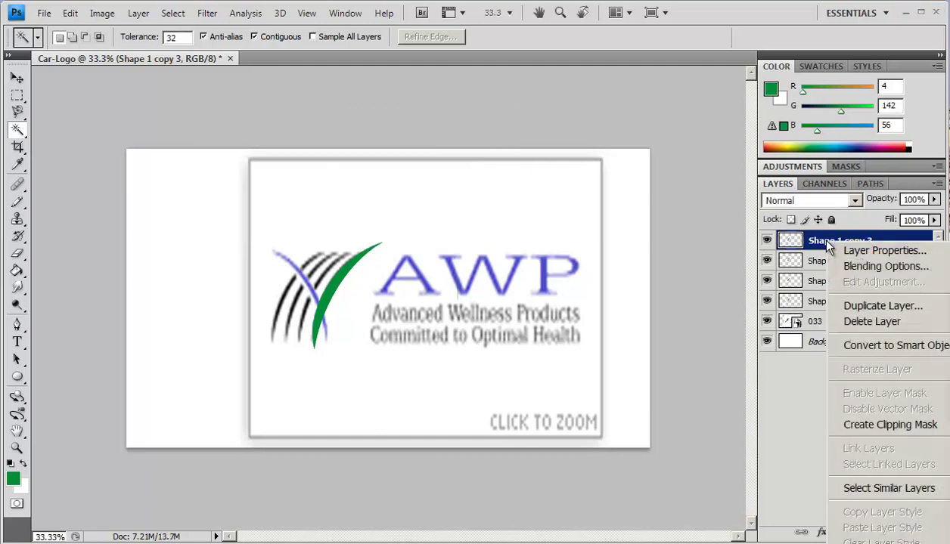
{"action": "left_click", "coordinate": [859, 310]}
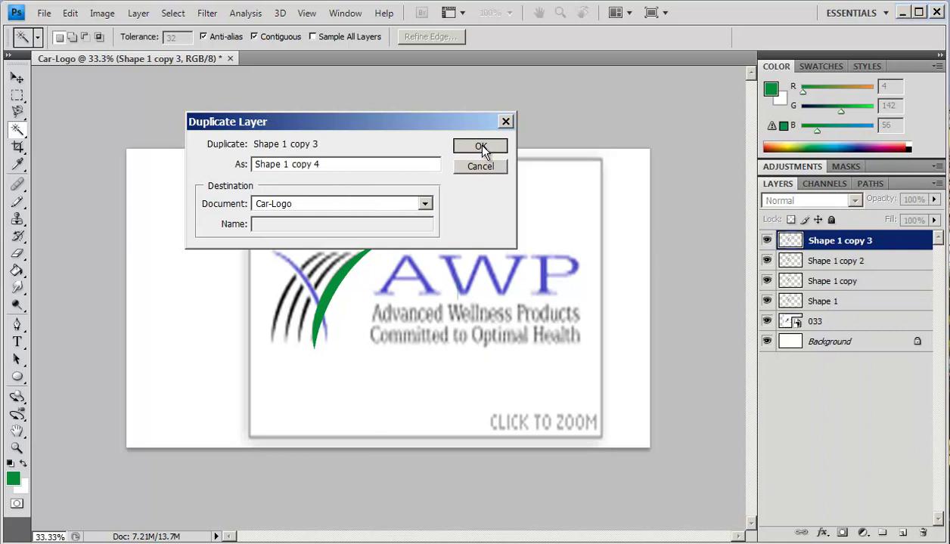
{"action": "left_click", "coordinate": [481, 149]}
{"action": "right_click", "coordinate": [817, 244]}
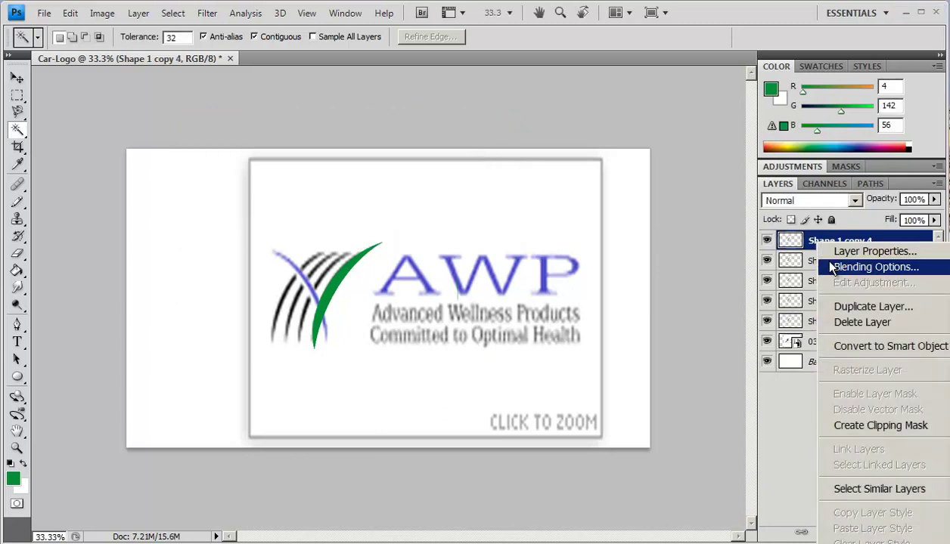
{"action": "left_click", "coordinate": [857, 306]}
{"action": "left_click", "coordinate": [488, 145]}
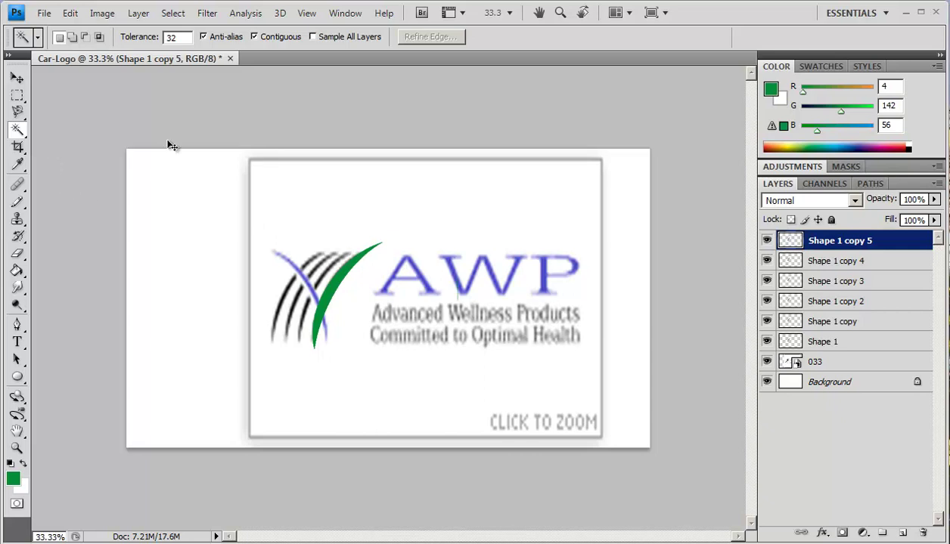
Step: Flip the top blade copy horizontally, widen it, and move it left to cross the original
{"action": "key", "text": "ctrl+t"}
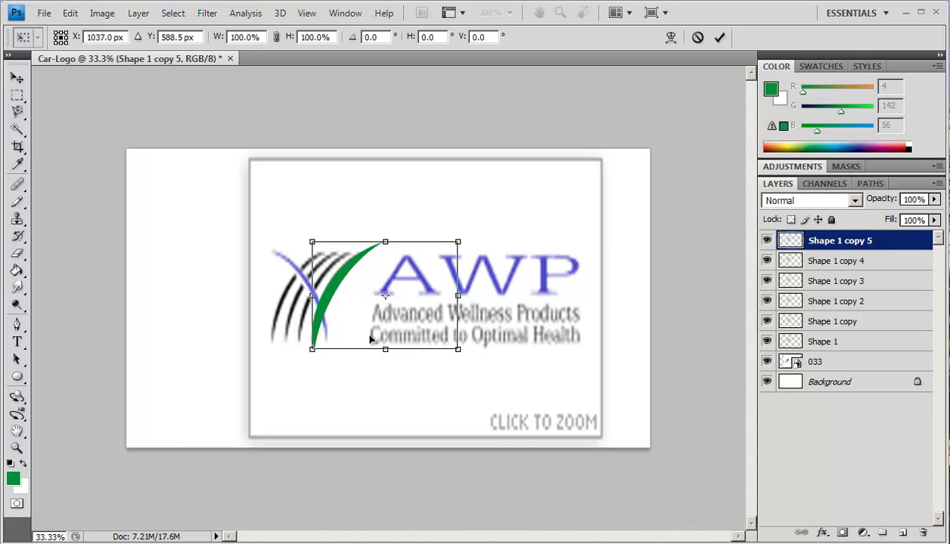
{"action": "left_click_drag", "start_coordinate": [310, 295], "coordinate": [574, 331]}
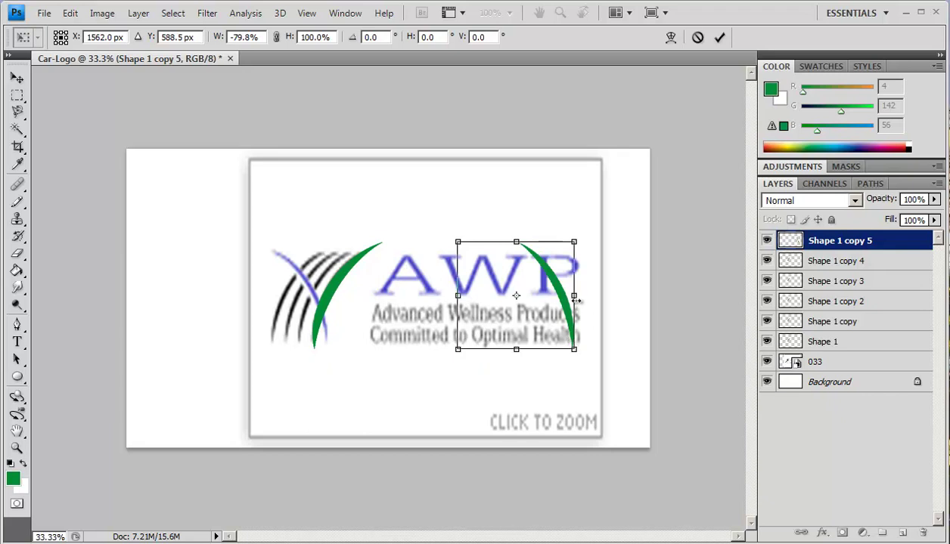
{"action": "mouse_move", "coordinate": [574, 297]}
{"action": "left_mouse_down"}
{"action": "mouse_move", "coordinate": [602, 296]}
{"action": "mouse_move", "coordinate": [593, 298]}
{"action": "left_mouse_up"}
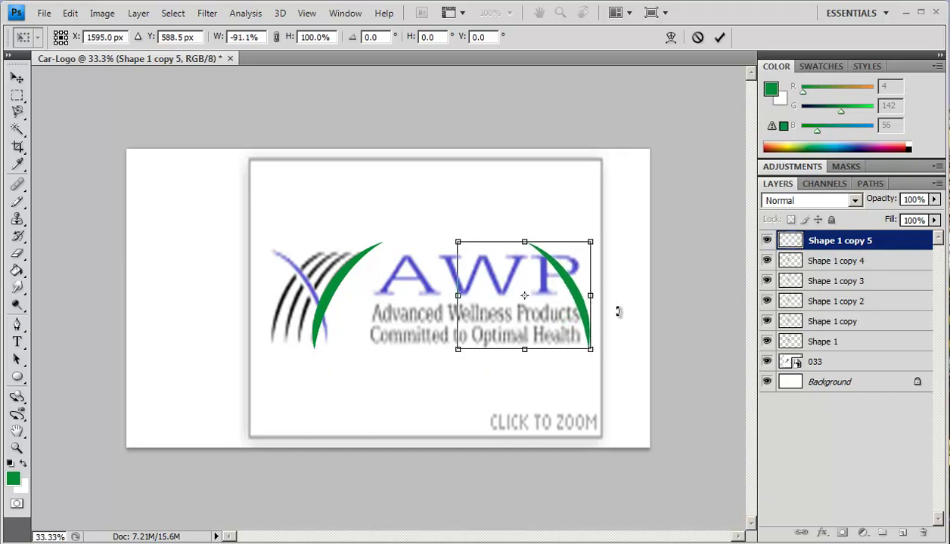
{"action": "left_click", "coordinate": [719, 37]}
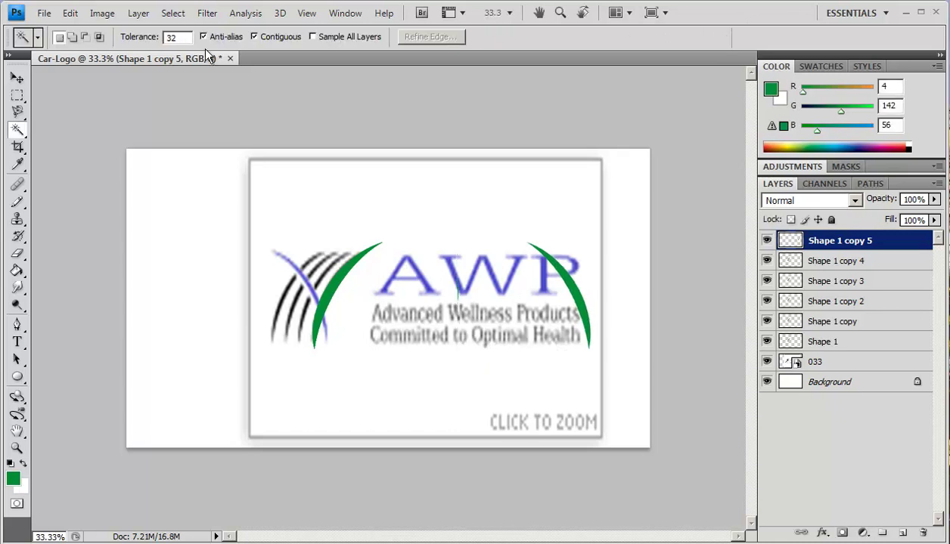
{"action": "key", "text": "v"}
{"action": "left_click_drag", "start_coordinate": [578, 319], "coordinate": [326, 323]}
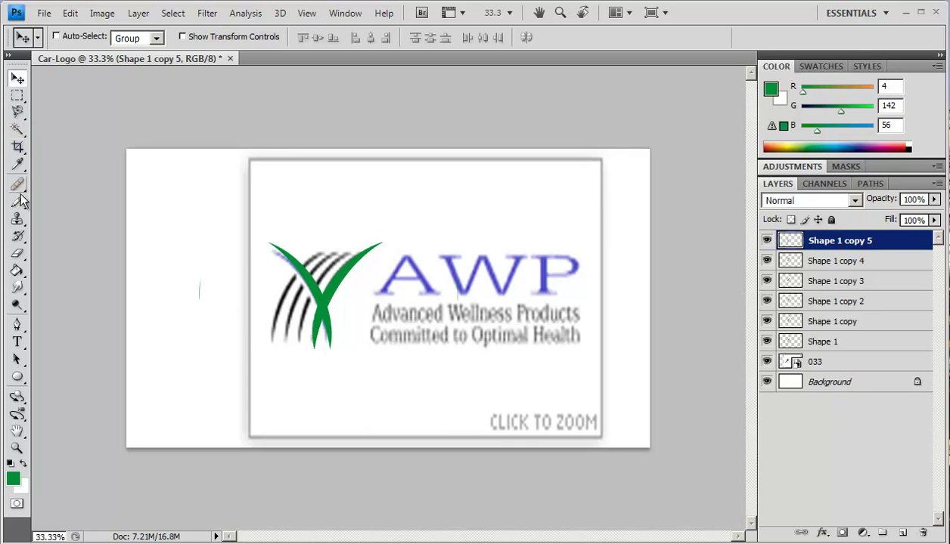
Step: Erase a stray mark, move Shape 1 copy 4 onto a black blade, then select copies 3 and 2
{"action": "left_click", "coordinate": [17, 253]}
{"action": "mouse_move", "coordinate": [187, 262]}
{"action": "left_mouse_down"}
{"action": "mouse_move", "coordinate": [196, 328]}
{"action": "mouse_move", "coordinate": [202, 265]}
{"action": "mouse_move", "coordinate": [203, 342]}
{"action": "mouse_move", "coordinate": [216, 311]}
{"action": "mouse_move", "coordinate": [202, 204]}
{"action": "left_mouse_up"}
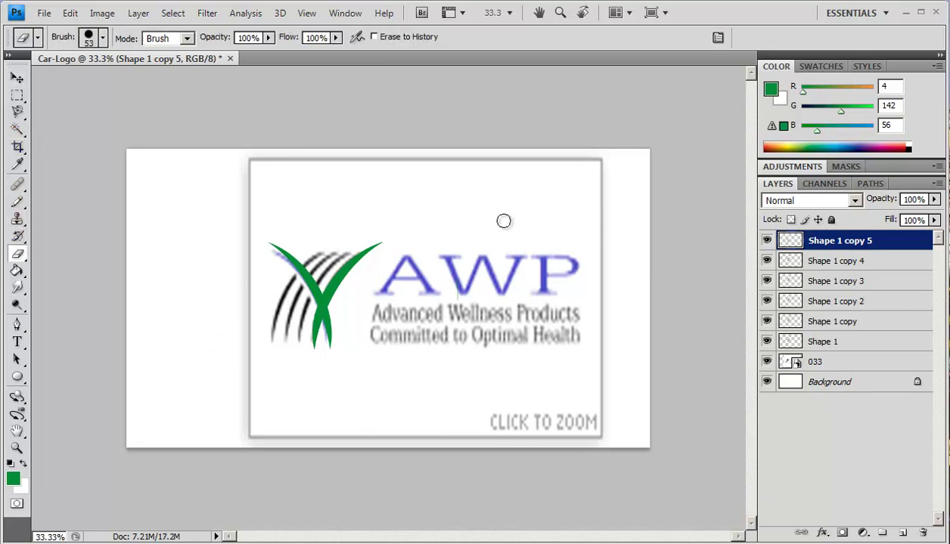
{"action": "left_click", "coordinate": [868, 262]}
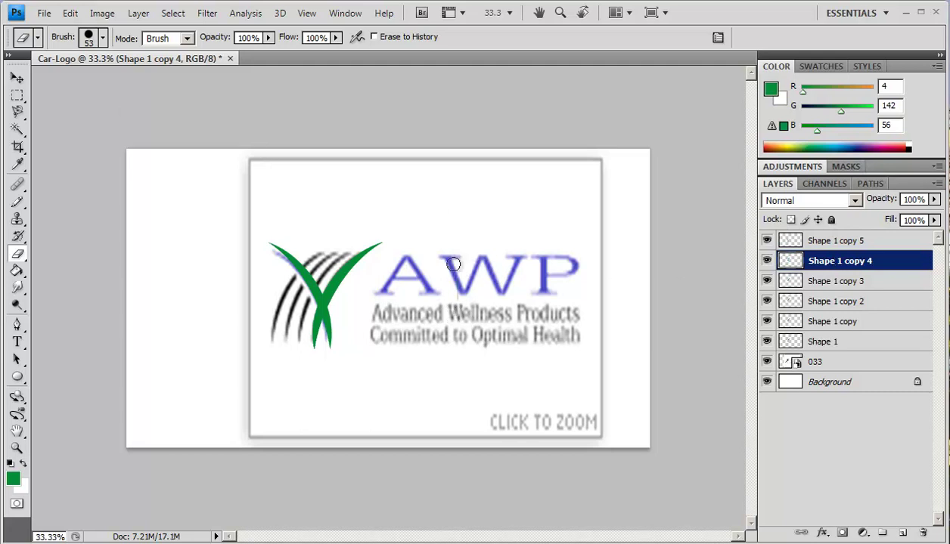
{"action": "left_click", "coordinate": [16, 80]}
{"action": "left_click_drag", "start_coordinate": [511, 349], "coordinate": [488, 347]}
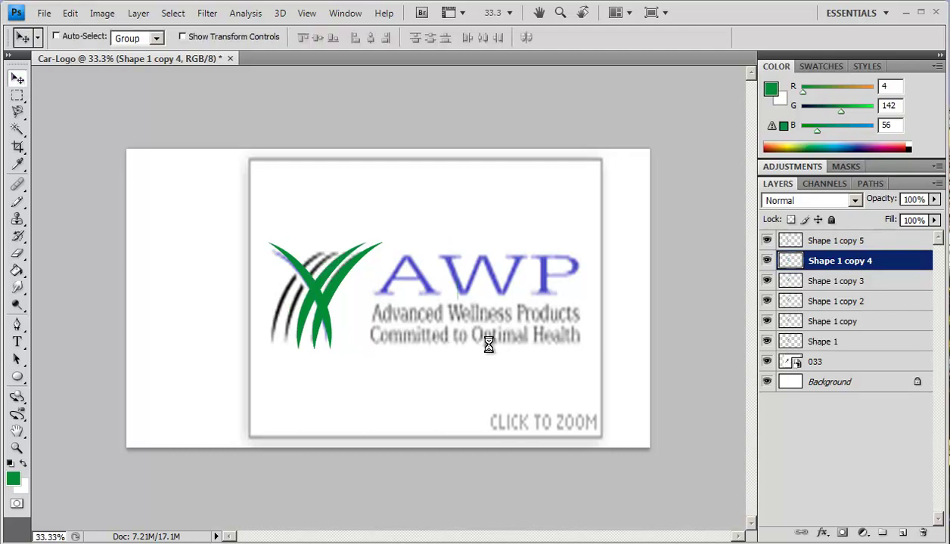
{"action": "left_click", "coordinate": [836, 280]}
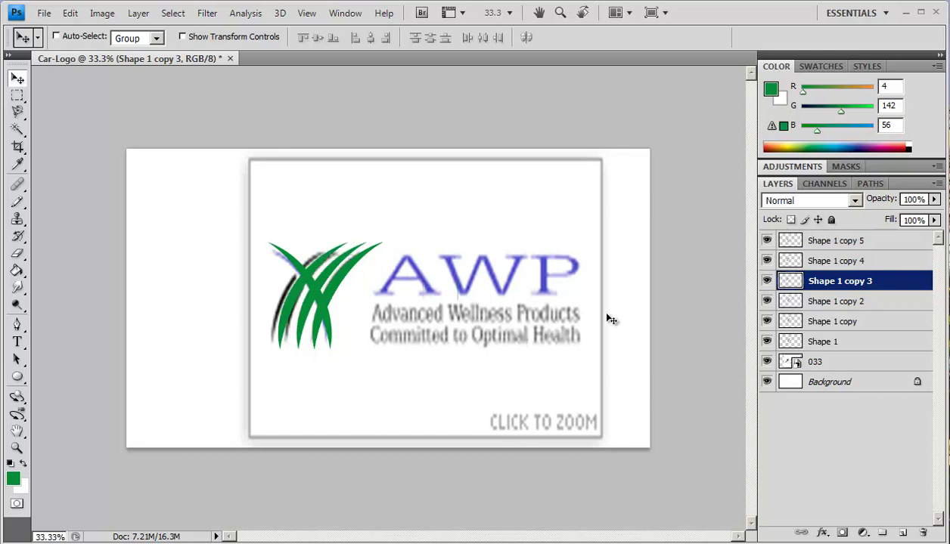
{"action": "left_click", "coordinate": [815, 302]}
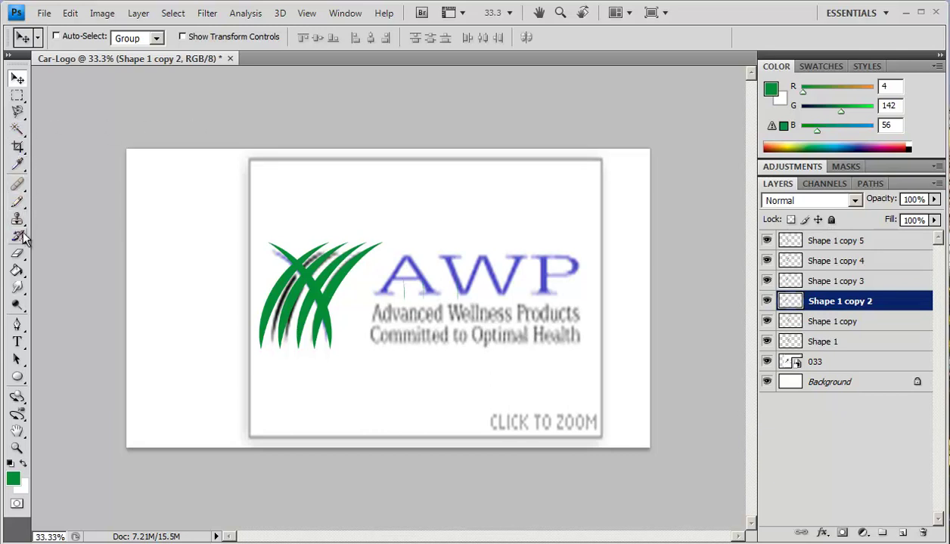
{"action": "left_click", "coordinate": [18, 255]}
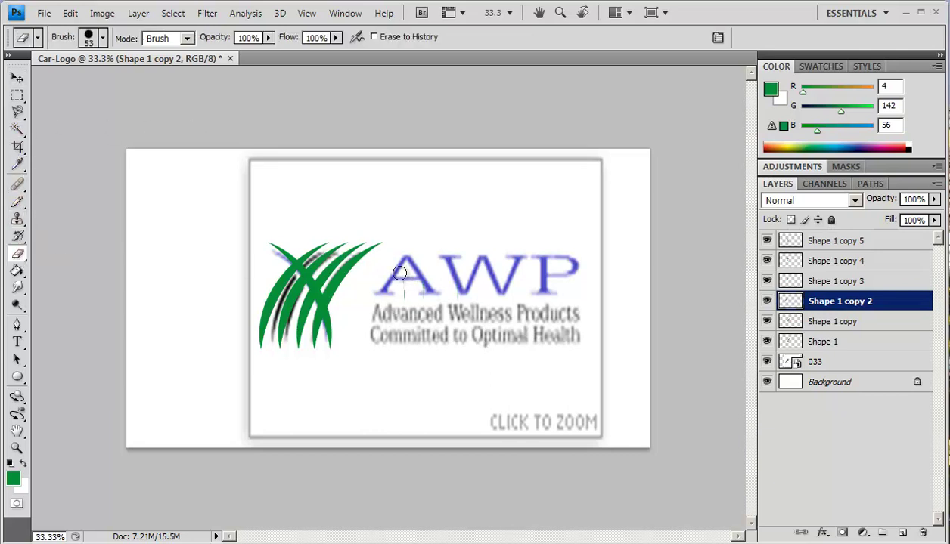
{"action": "left_click", "coordinate": [858, 286]}
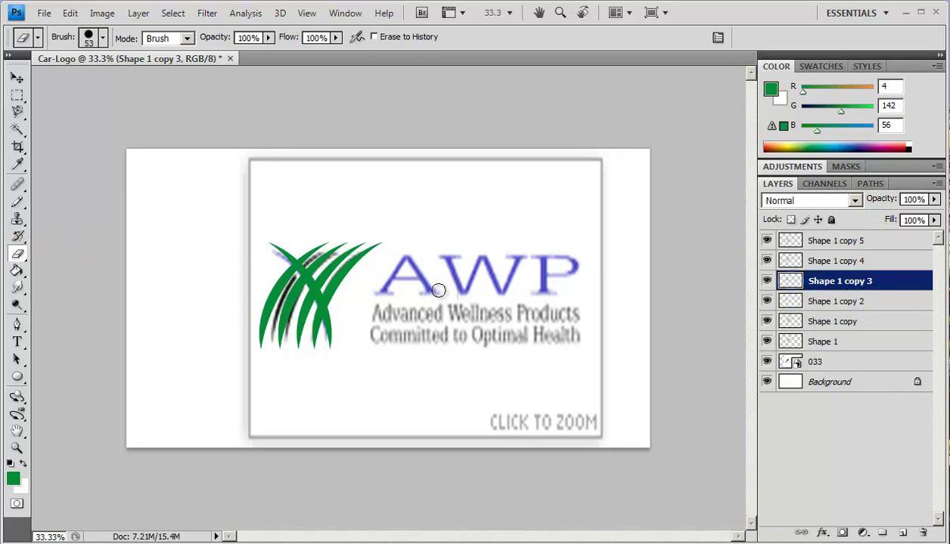
{"action": "left_click", "coordinate": [811, 263]}
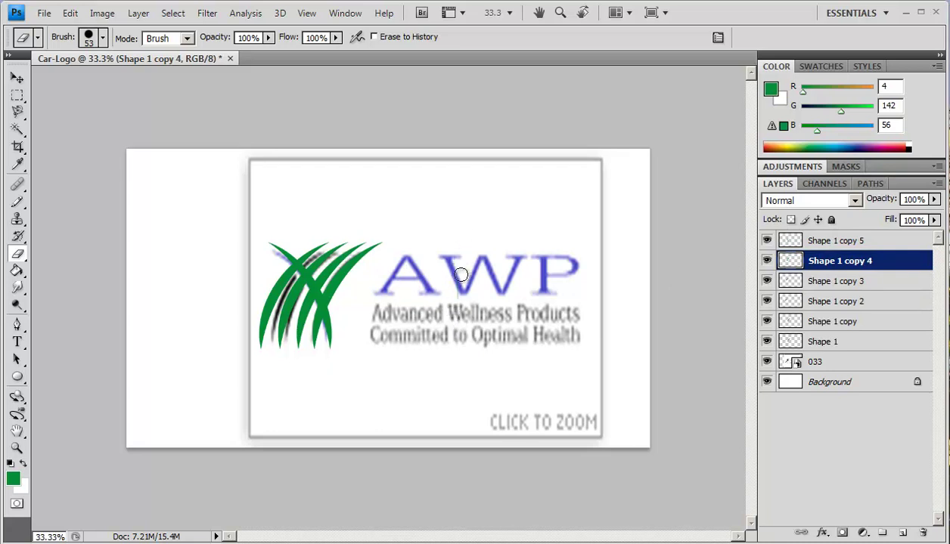
{"action": "left_click", "coordinate": [823, 242]}
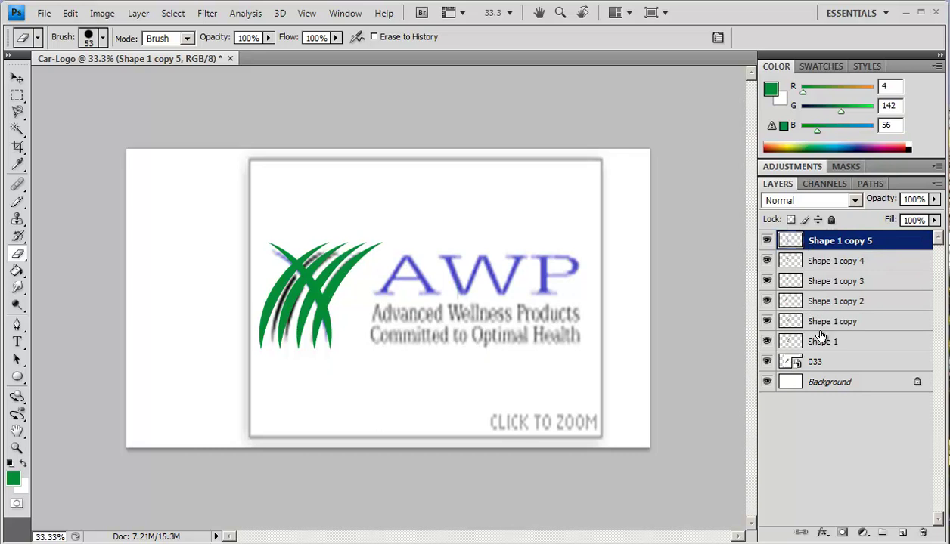
{"action": "left_click", "coordinate": [790, 341]}
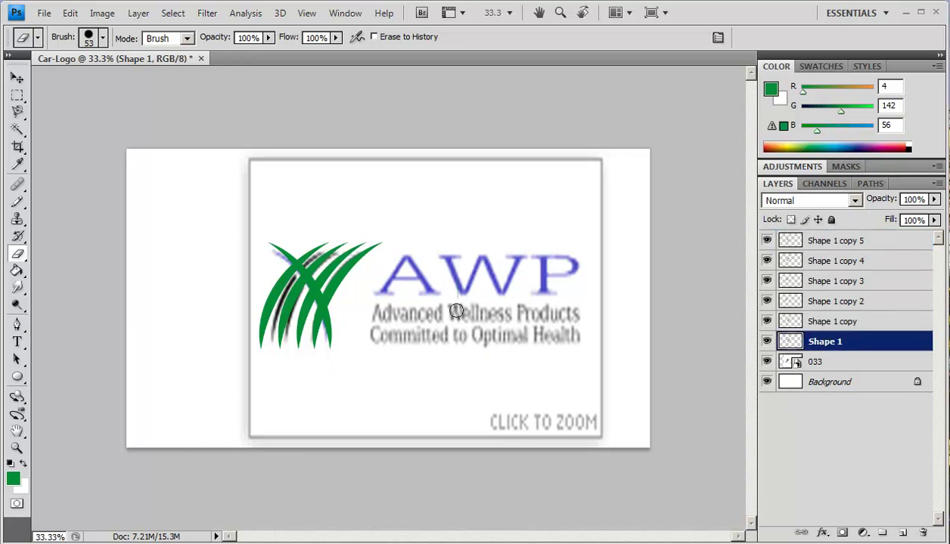
{"action": "left_click", "coordinate": [804, 323]}
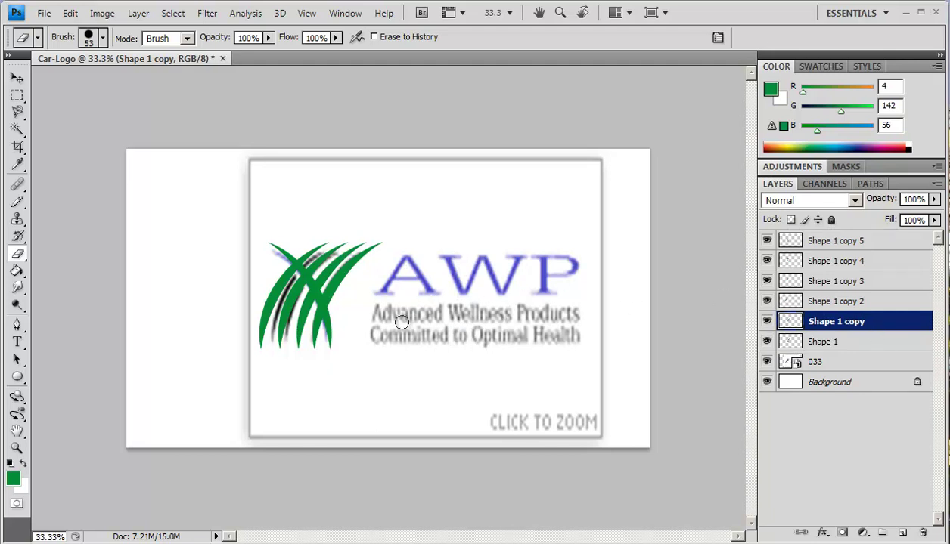
Step: Toggle Shape 1 and Shape 1 copy 2 visibility to see which blade each holds
{"action": "left_click", "coordinate": [818, 342]}
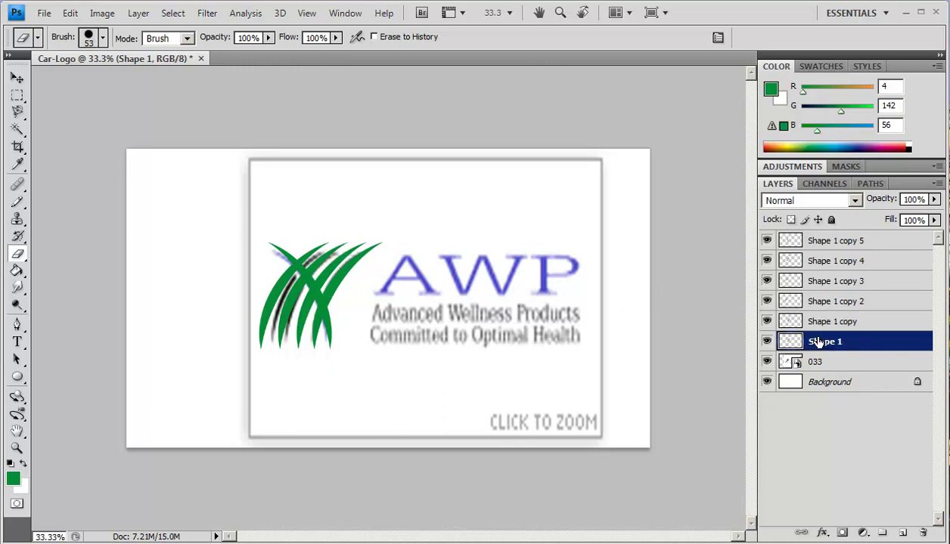
{"action": "left_click", "coordinate": [767, 343]}
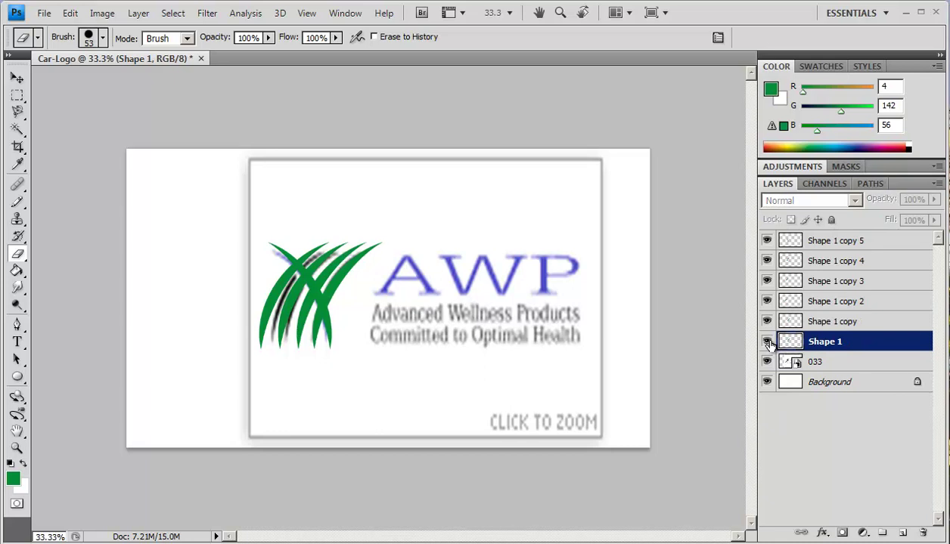
{"action": "left_click", "coordinate": [768, 343]}
{"action": "left_click", "coordinate": [768, 343]}
{"action": "left_click", "coordinate": [767, 342]}
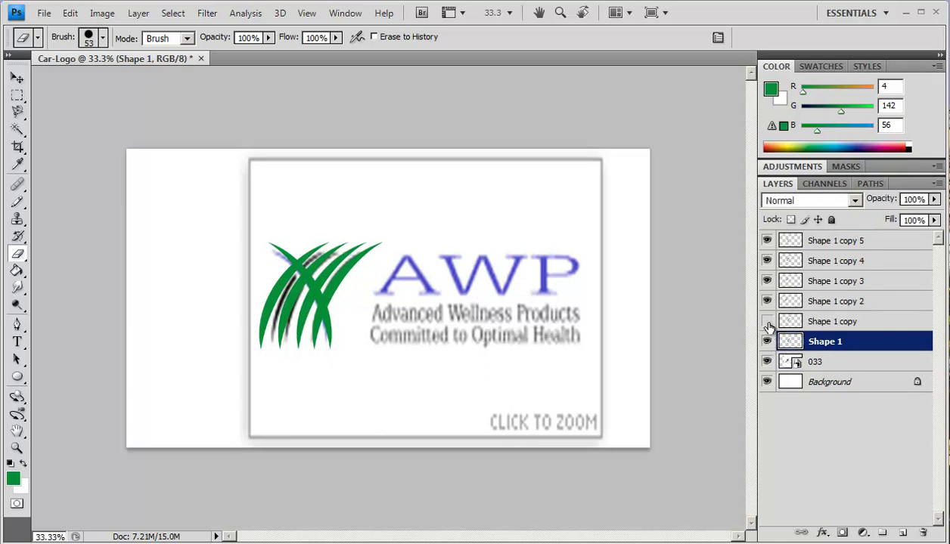
{"action": "left_click", "coordinate": [766, 301]}
{"action": "left_click", "coordinate": [766, 302]}
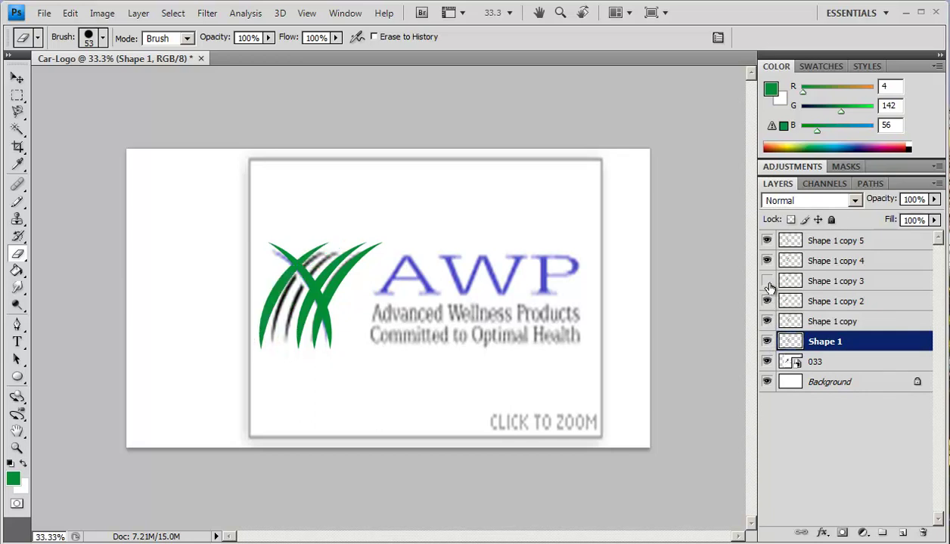
Step: Toggle copies 3, 4, 5 and Shape 1 to identify their blades, leaving Shape 1 copy hidden
{"action": "left_click", "coordinate": [766, 281]}
{"action": "left_click", "coordinate": [767, 261]}
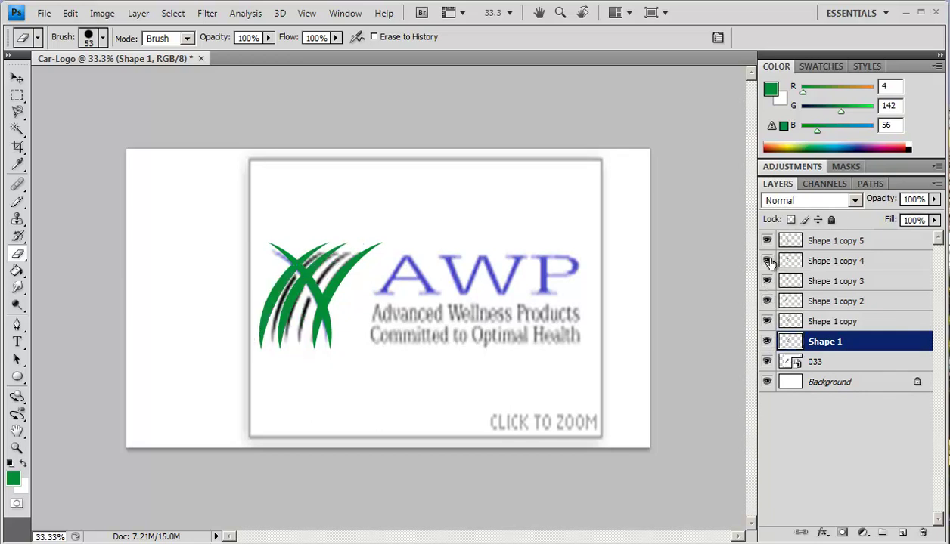
{"action": "left_click", "coordinate": [767, 240]}
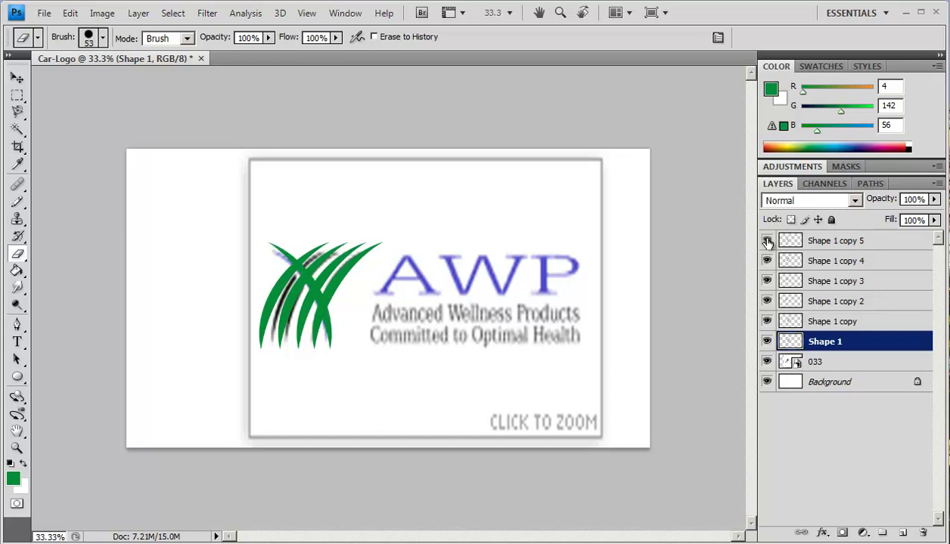
{"action": "left_click", "coordinate": [766, 241]}
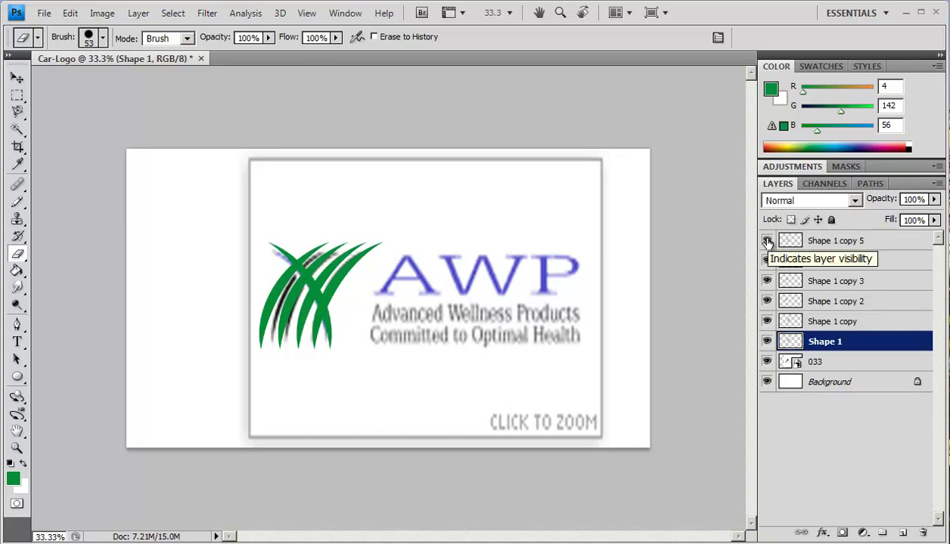
{"action": "left_click", "coordinate": [767, 342]}
{"action": "left_click", "coordinate": [767, 342]}
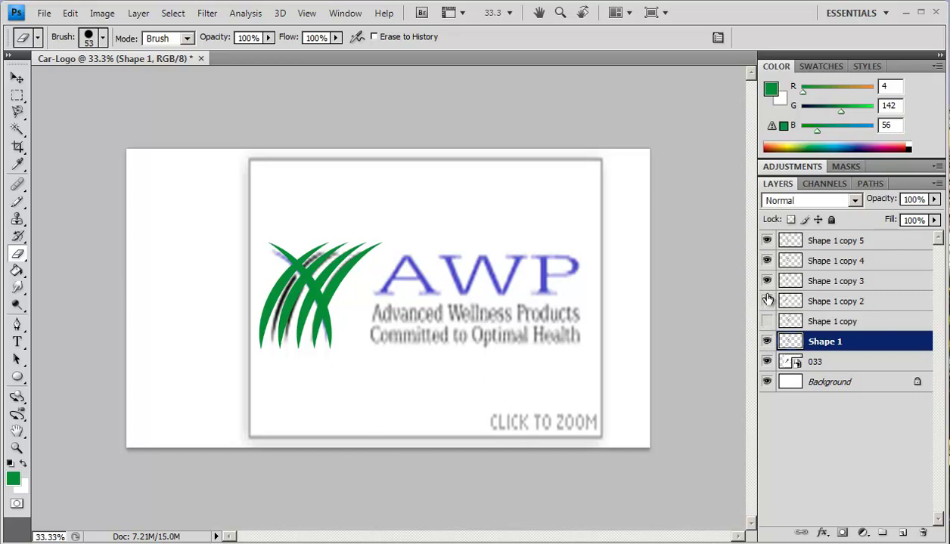
{"action": "left_click", "coordinate": [768, 241]}
{"action": "left_click", "coordinate": [768, 241]}
Step: Select the crossing blade on Shape 1 copy 5 with the Magic Wand
{"action": "left_click", "coordinate": [16, 130]}
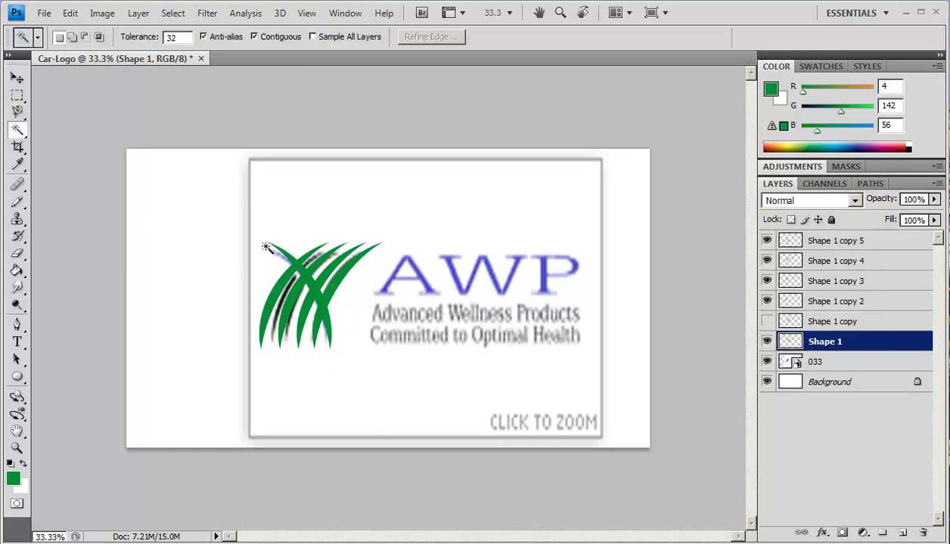
{"action": "left_click", "coordinate": [306, 282]}
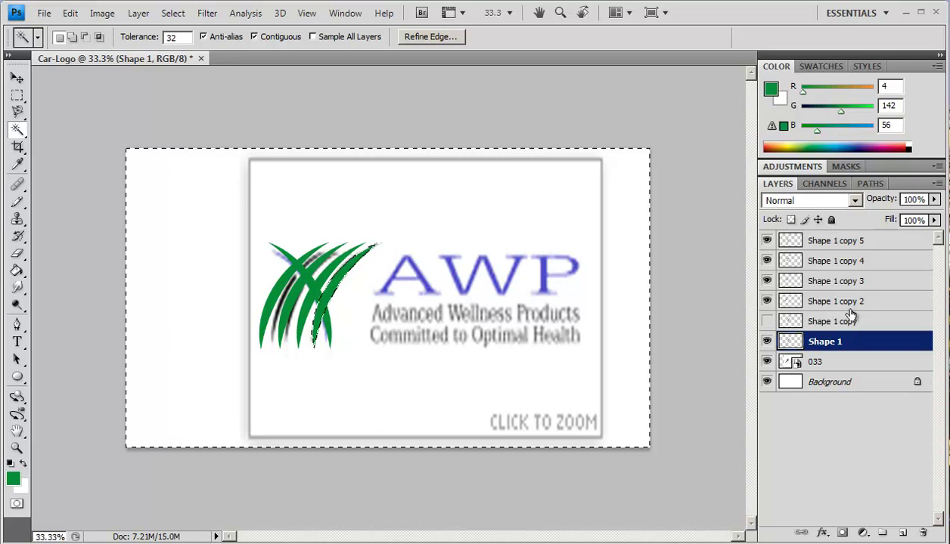
{"action": "left_click", "coordinate": [836, 241]}
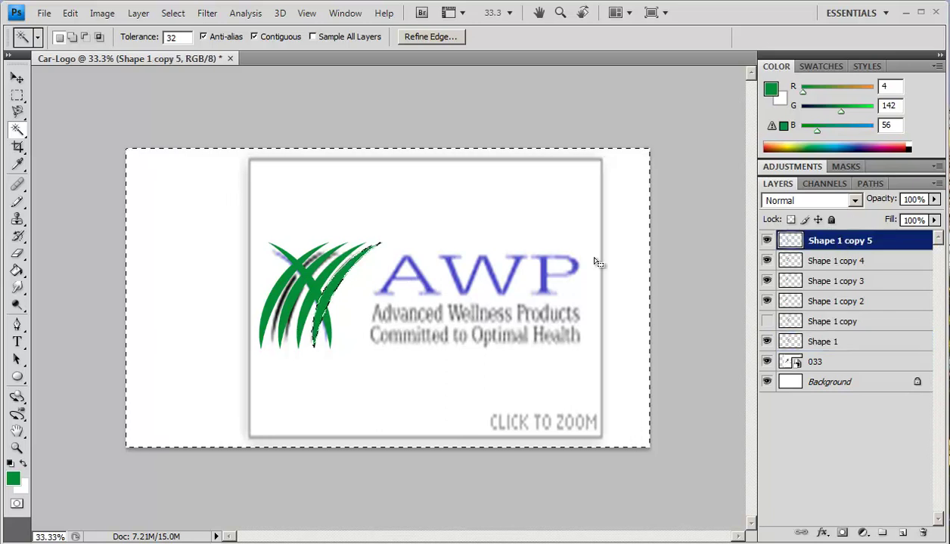
{"action": "key", "text": "ctrl+d"}
{"action": "left_click", "coordinate": [297, 265]}
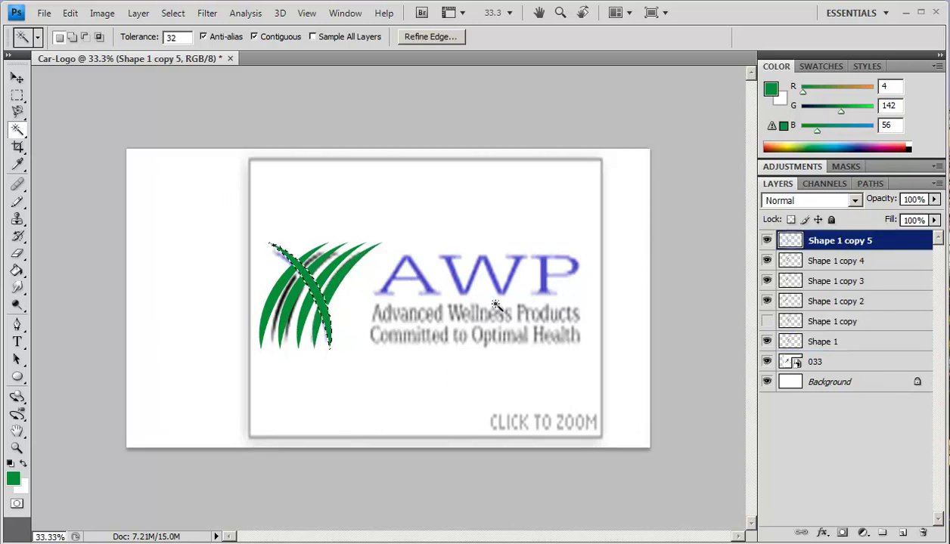
Step: Set the foreground colour to light green R53 G247 B126
{"action": "left_click", "coordinate": [13, 485]}
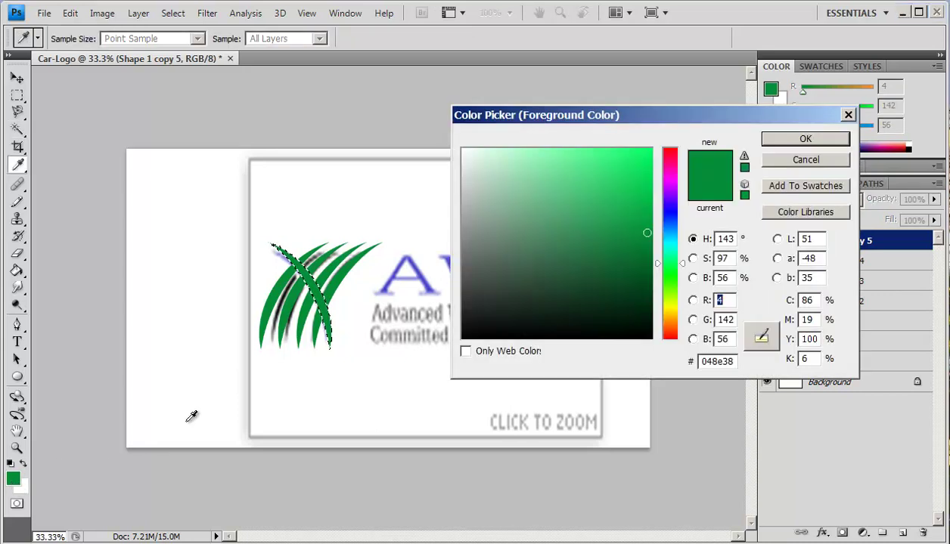
{"action": "mouse_move", "coordinate": [600, 219]}
{"action": "left_mouse_down"}
{"action": "mouse_move", "coordinate": [608, 163]}
{"action": "mouse_move", "coordinate": [582, 155]}
{"action": "left_mouse_up"}
{"action": "double_click", "coordinate": [723, 300]}
{"action": "type", "text": "53"}
{"action": "left_click", "coordinate": [805, 139]}
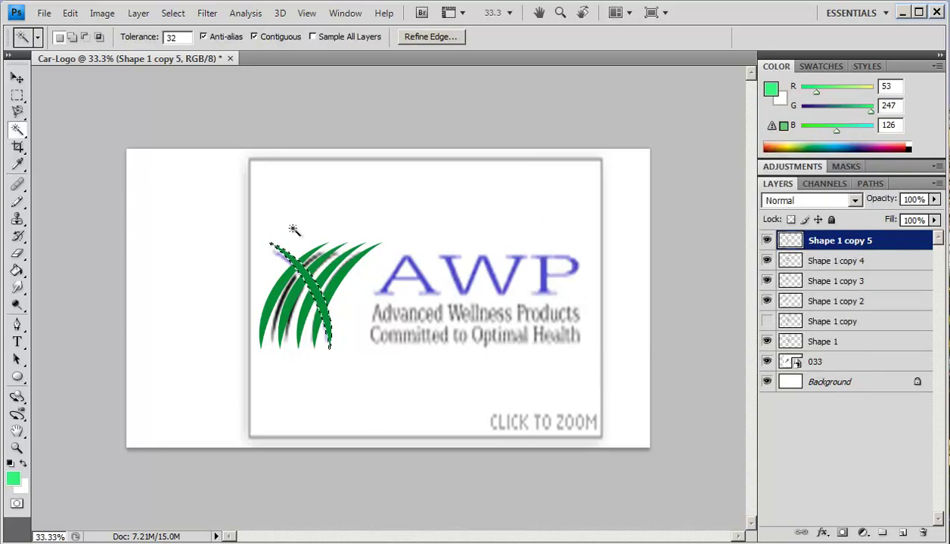
Step: Paint Bucket fill the selected blade with the light green and deselect
{"action": "left_click", "coordinate": [17, 270]}
{"action": "left_click", "coordinate": [313, 294]}
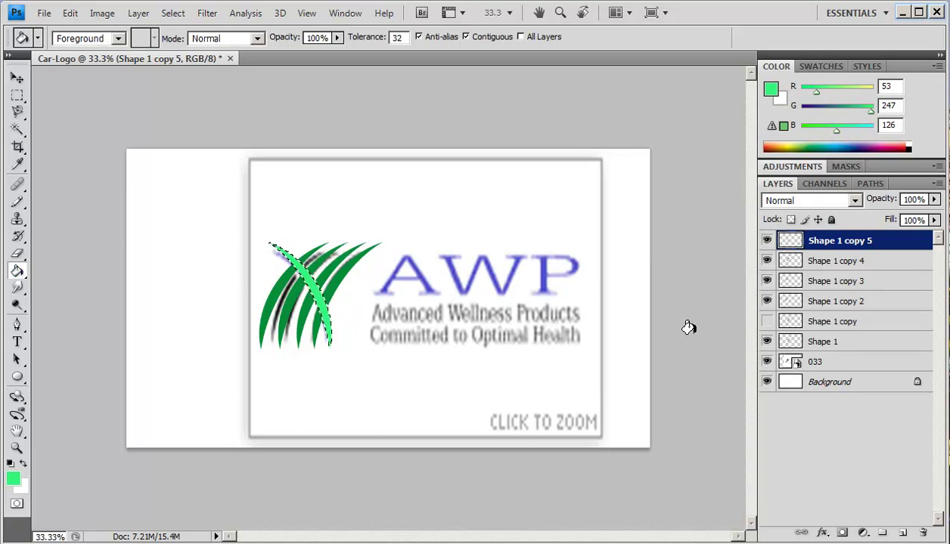
{"action": "key", "text": "ctrl+d"}
Step: Add an inner Bevel and Emboss with 399% depth, 21 px size and soften 1
{"action": "left_click", "coordinate": [823, 534]}
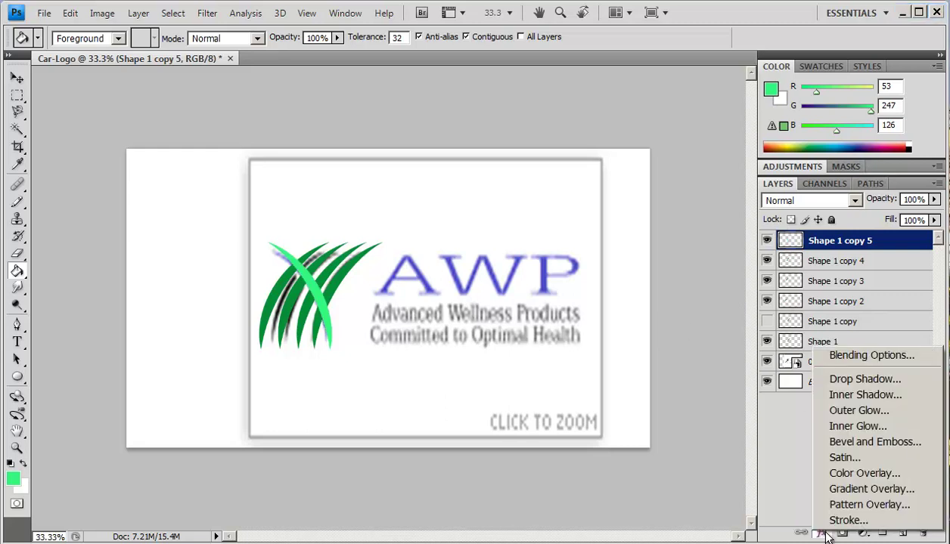
{"action": "left_click", "coordinate": [836, 439]}
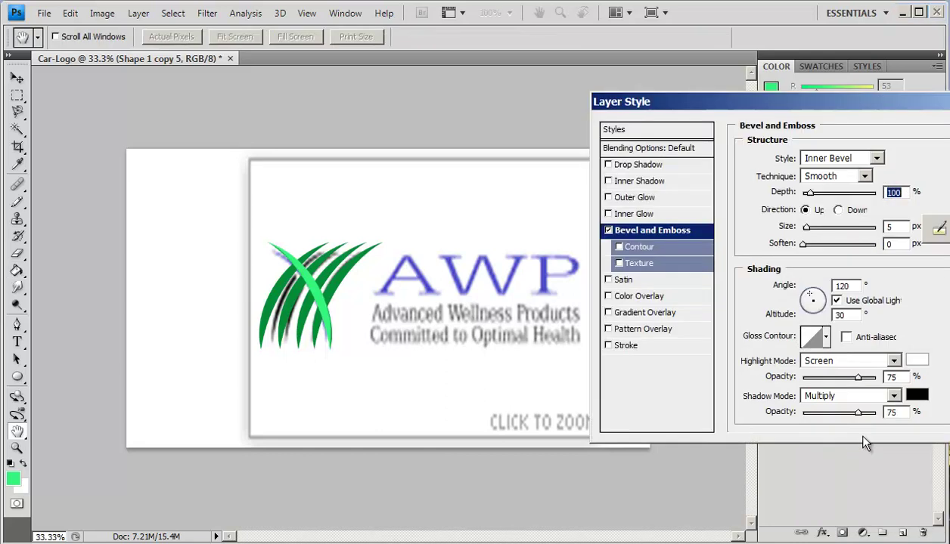
{"action": "left_click_drag", "start_coordinate": [807, 193], "coordinate": [813, 226]}
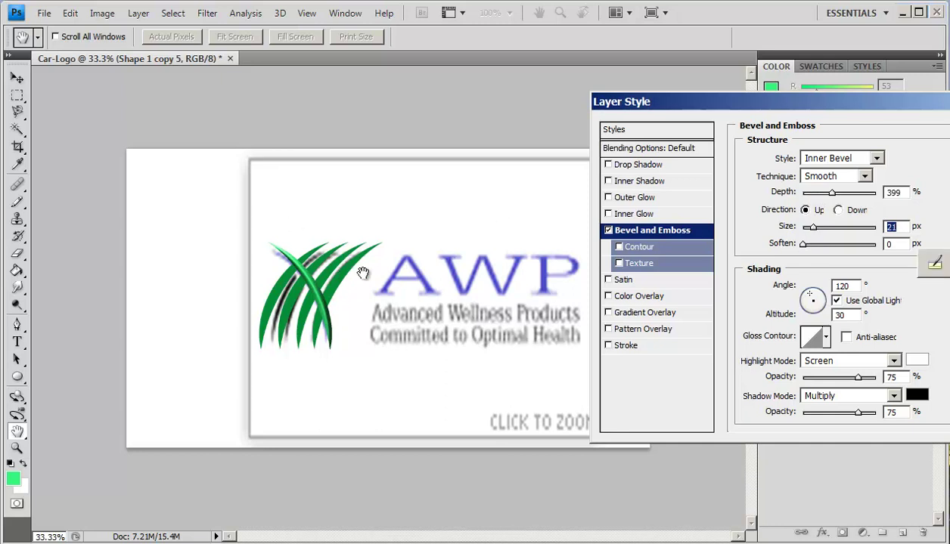
{"action": "left_click", "coordinate": [802, 246]}
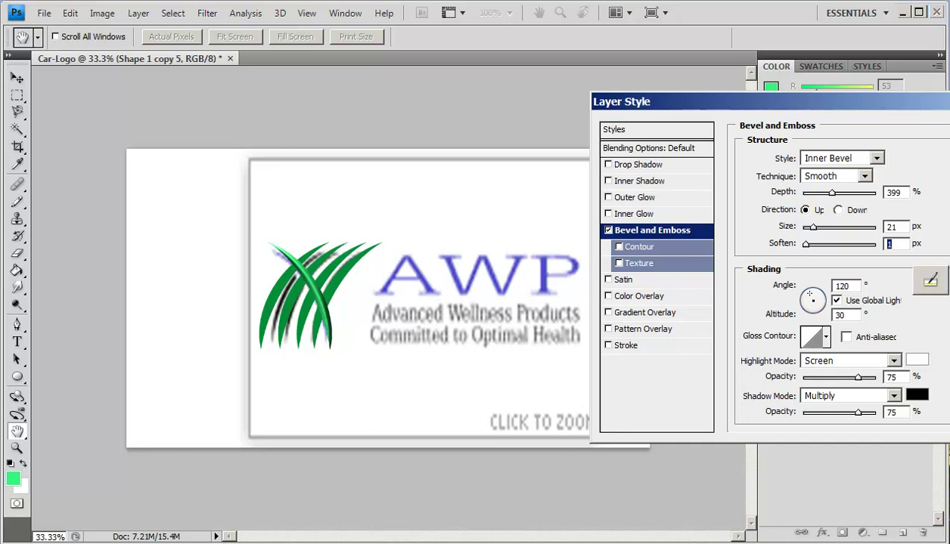
{"action": "key", "text": "Return"}
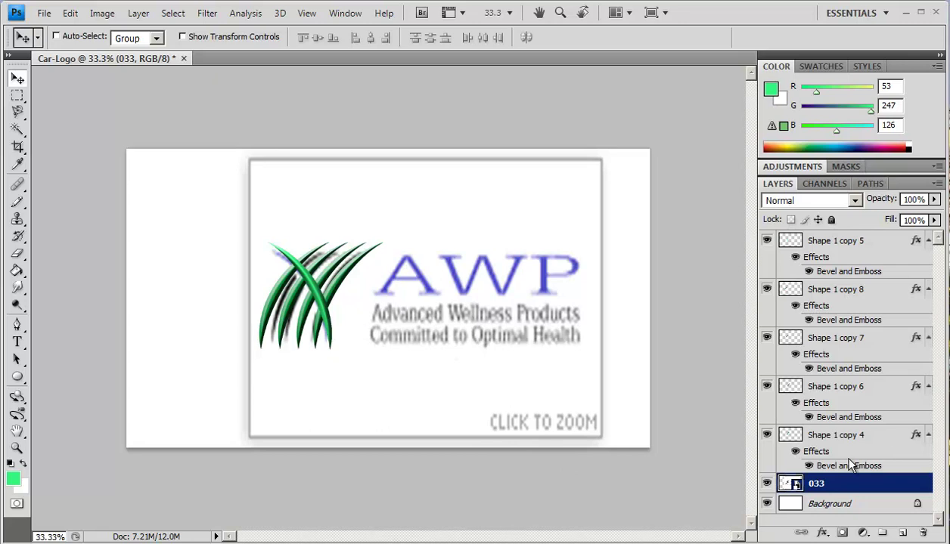
Step: Hide the AWP logo, merge the five blade layers into Shape 1 copy 5, and shift them up-left
{"action": "left_click", "coordinate": [766, 484]}
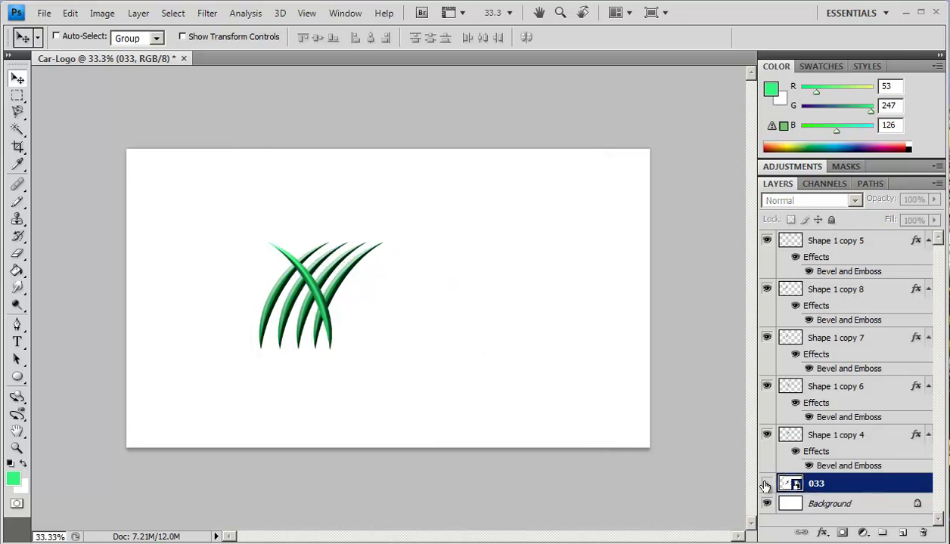
{"action": "left_click", "coordinate": [864, 244]}
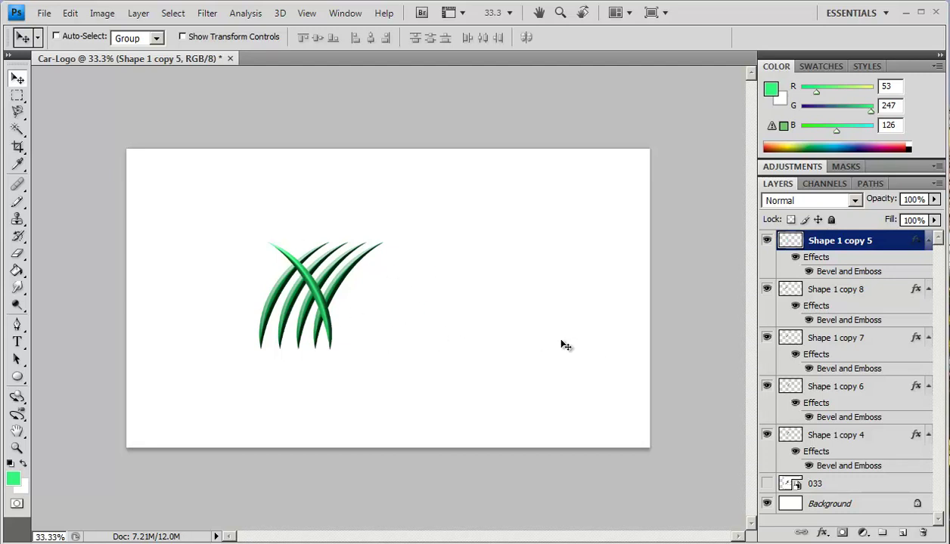
{"action": "left_click", "coordinate": [849, 446], "text": "shift"}
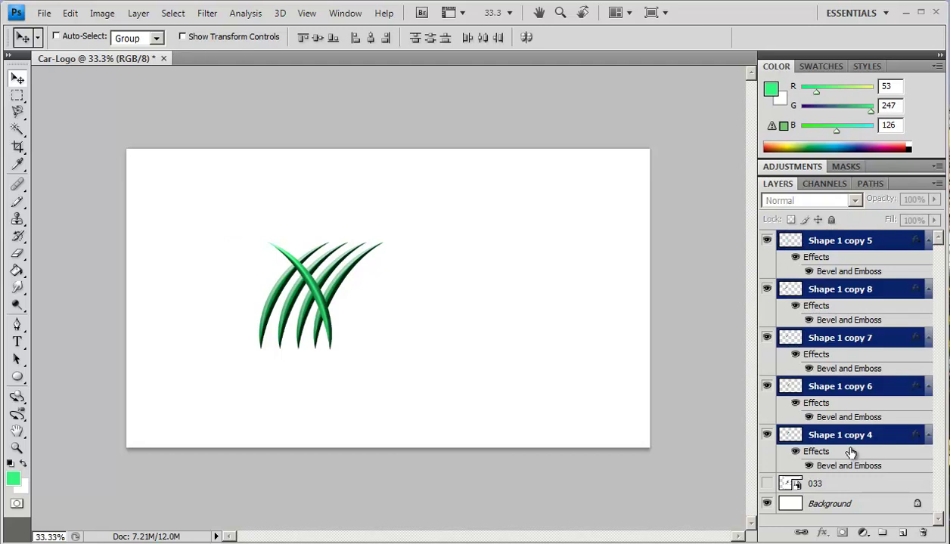
{"action": "right_click", "coordinate": [858, 444]}
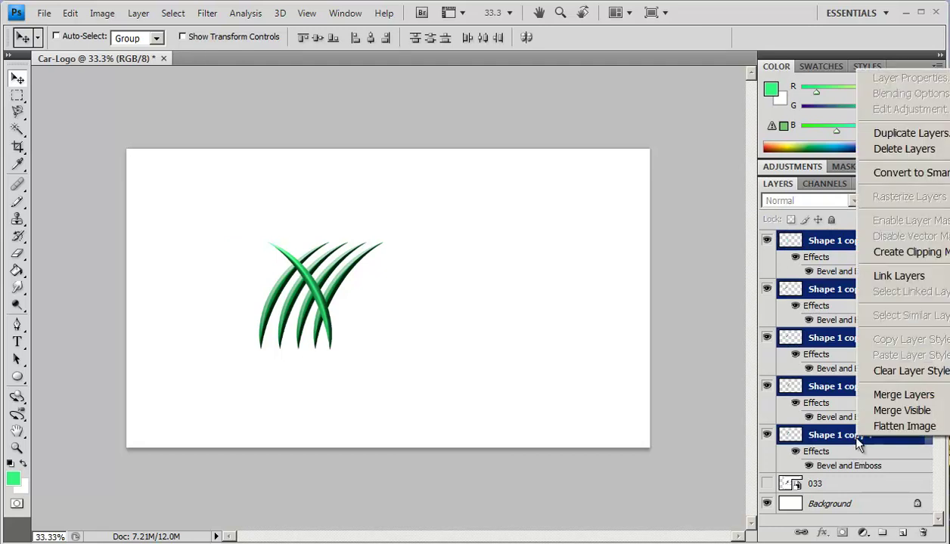
{"action": "left_click", "coordinate": [900, 394]}
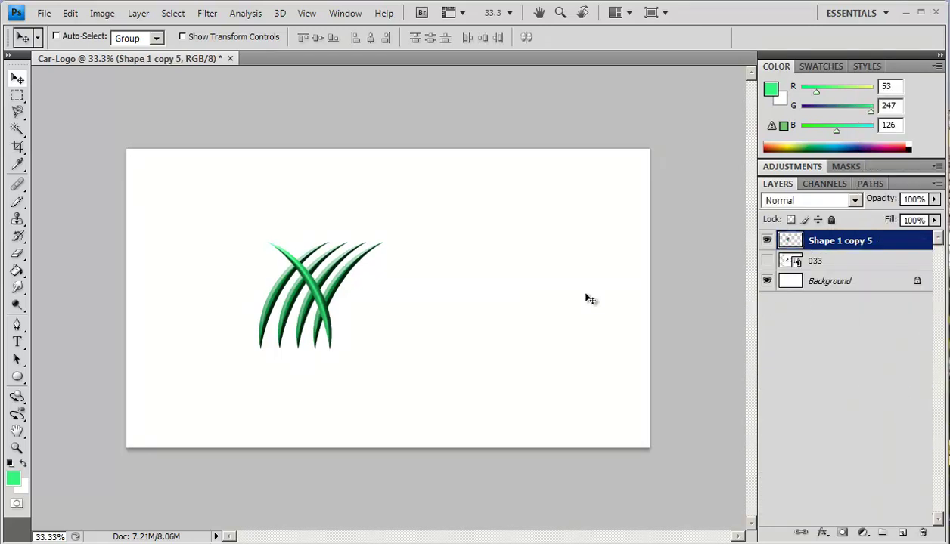
{"action": "left_click_drag", "start_coordinate": [534, 303], "coordinate": [439, 288]}
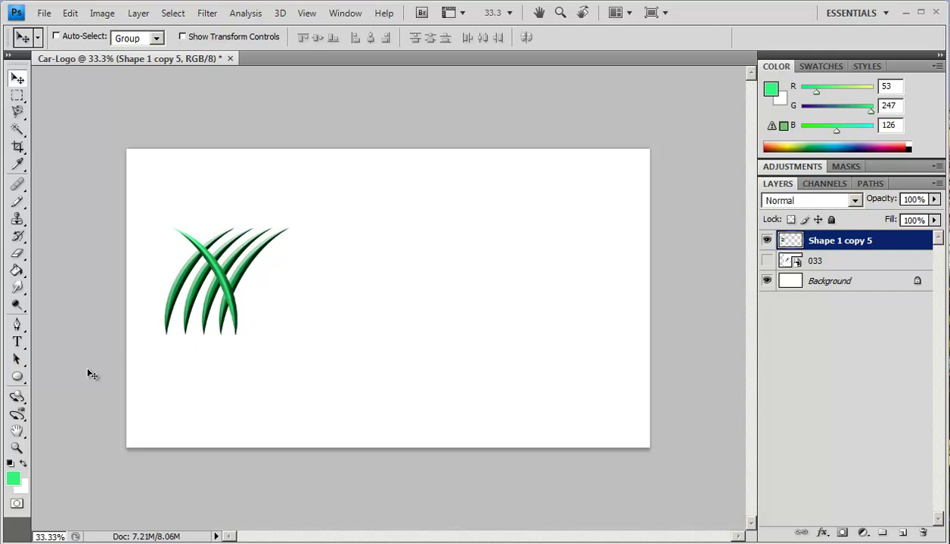
Step: Draw a long thin rectangle beneath the grass blades with the Rectangle Tool
{"action": "left_click", "coordinate": [18, 377]}
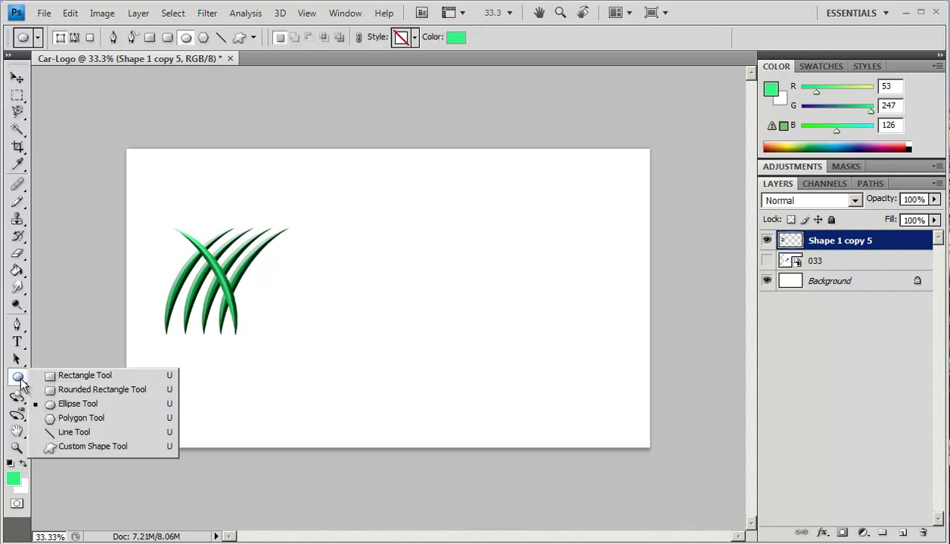
{"action": "left_click", "coordinate": [64, 379]}
{"action": "left_click_drag", "start_coordinate": [148, 341], "coordinate": [625, 362]}
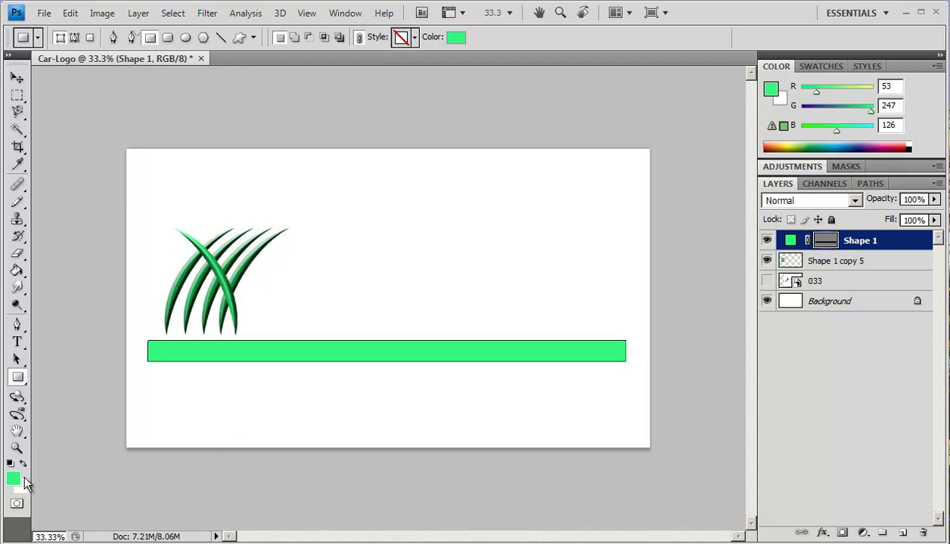
Step: Make the bar's fill and the foreground a darker green, then add a layer mask
{"action": "left_click", "coordinate": [14, 478]}
{"action": "left_click_drag", "start_coordinate": [641, 201], "coordinate": [643, 205]}
{"action": "left_click", "coordinate": [785, 140]}
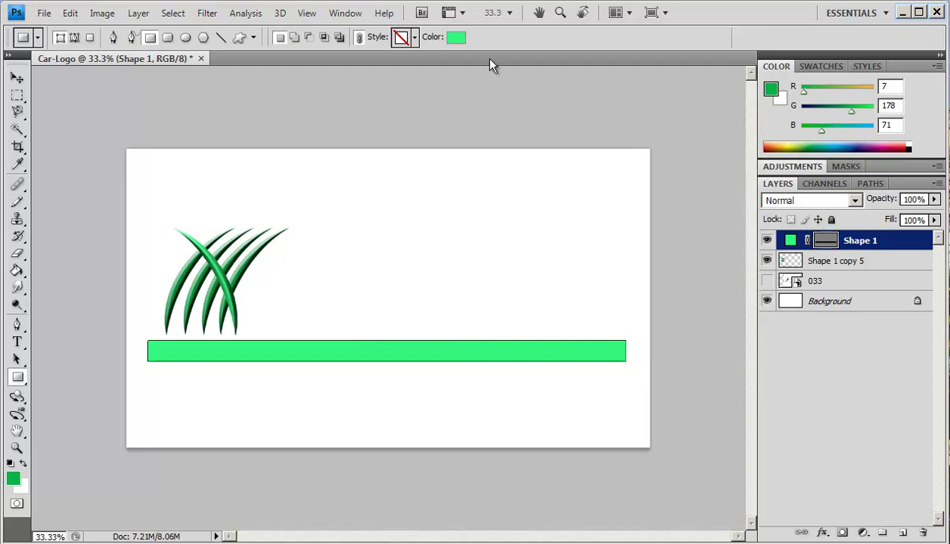
{"action": "left_click", "coordinate": [456, 37]}
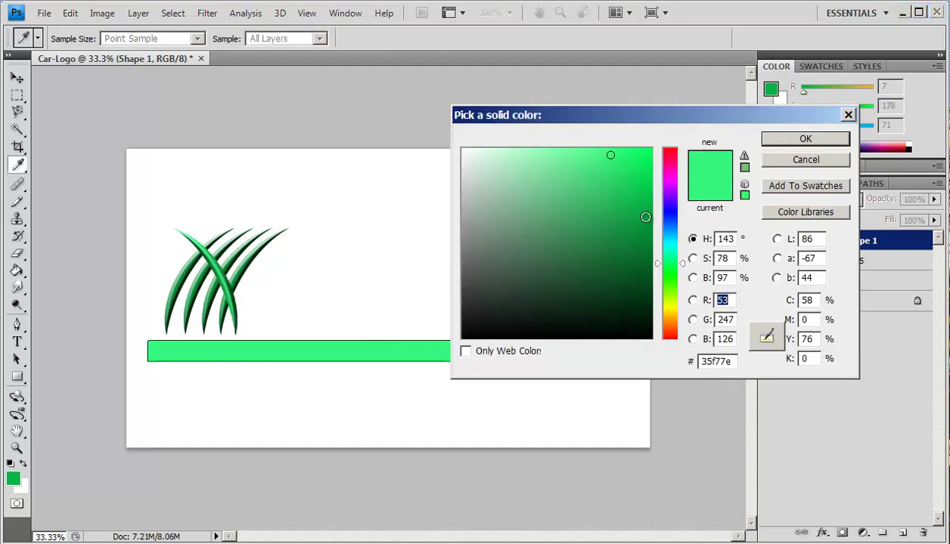
{"action": "left_click", "coordinate": [645, 217]}
{"action": "left_click", "coordinate": [782, 143]}
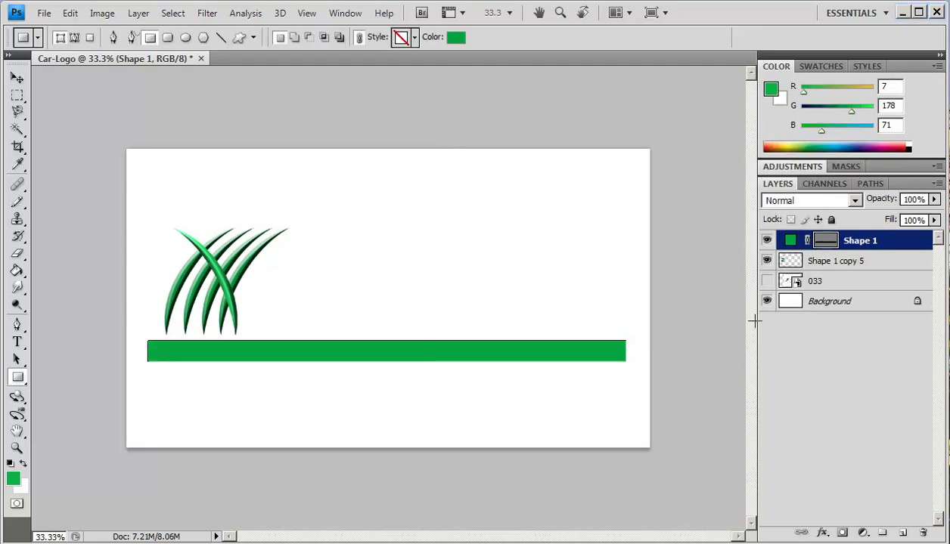
{"action": "left_click", "coordinate": [841, 534]}
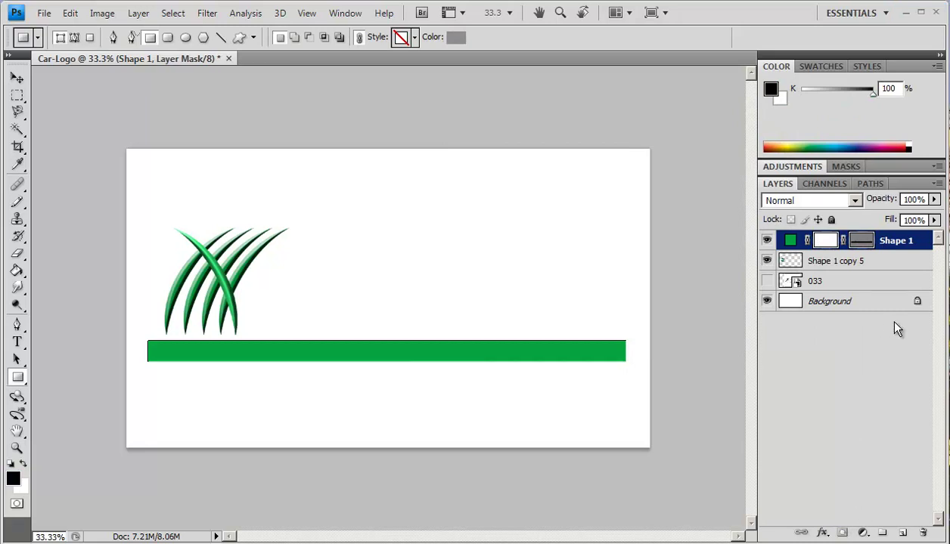
Step: Undo the layer mask and give the bar an inner bevel of 266% depth and 13 px size
{"action": "left_click", "coordinate": [75, 9]}
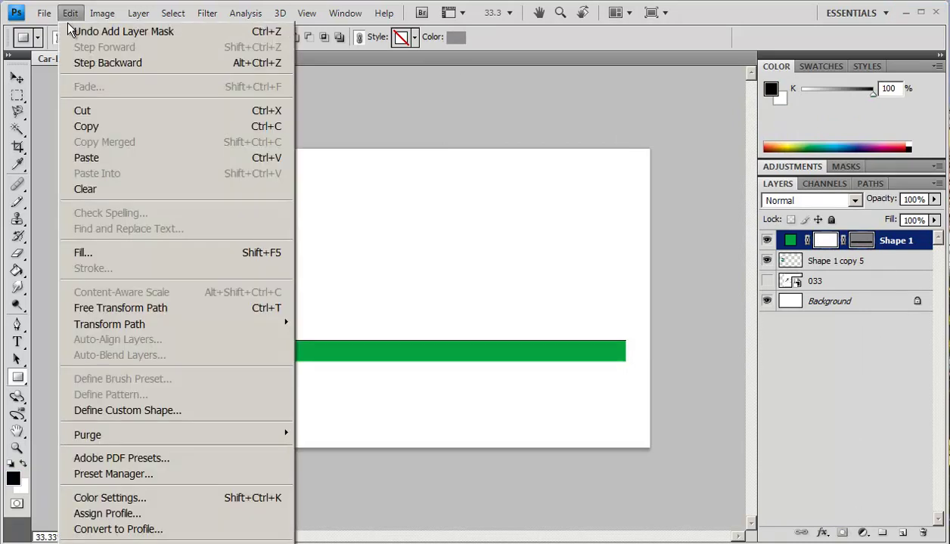
{"action": "left_click", "coordinate": [71, 30]}
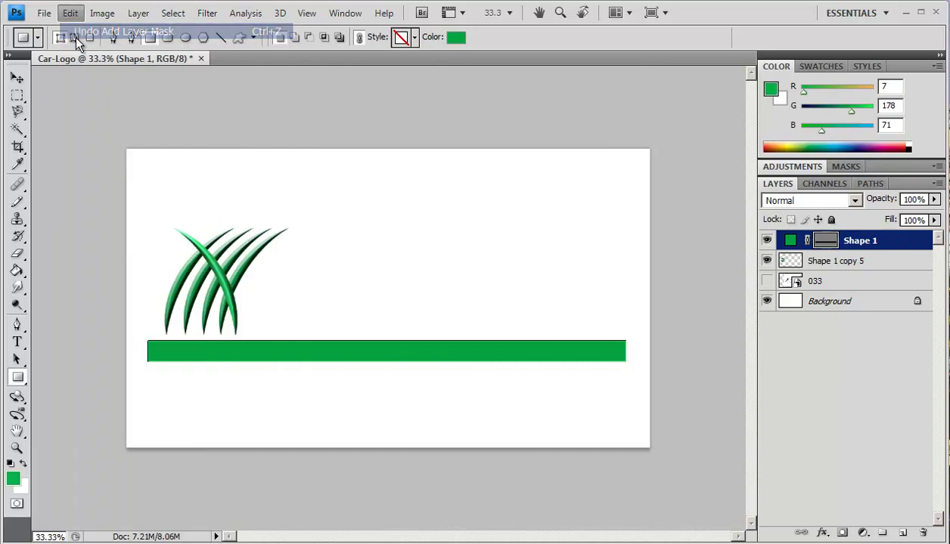
{"action": "left_click", "coordinate": [822, 533]}
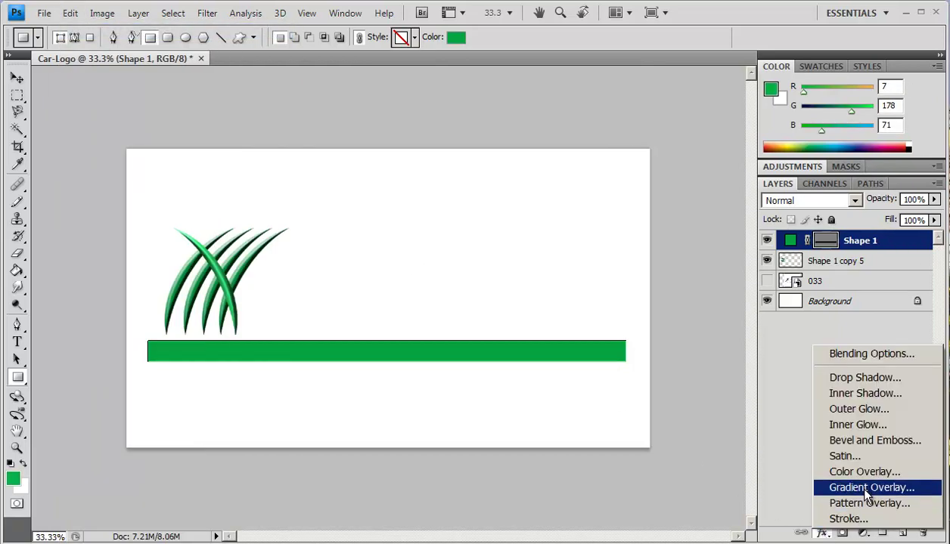
{"action": "left_click", "coordinate": [862, 438]}
{"action": "mouse_move", "coordinate": [806, 228]}
{"action": "left_mouse_down"}
{"action": "mouse_move", "coordinate": [819, 233]}
{"action": "mouse_move", "coordinate": [810, 229]}
{"action": "left_mouse_up"}
{"action": "left_click_drag", "start_coordinate": [812, 194], "coordinate": [822, 194]}
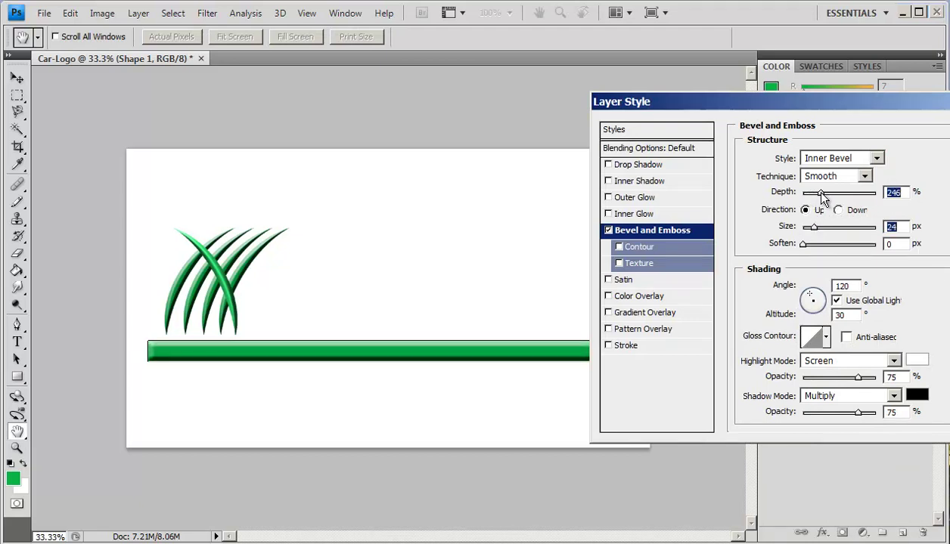
{"action": "mouse_move", "coordinate": [811, 227]}
{"action": "left_mouse_down"}
{"action": "mouse_move", "coordinate": [798, 232]}
{"action": "mouse_move", "coordinate": [812, 231]}
{"action": "left_mouse_up"}
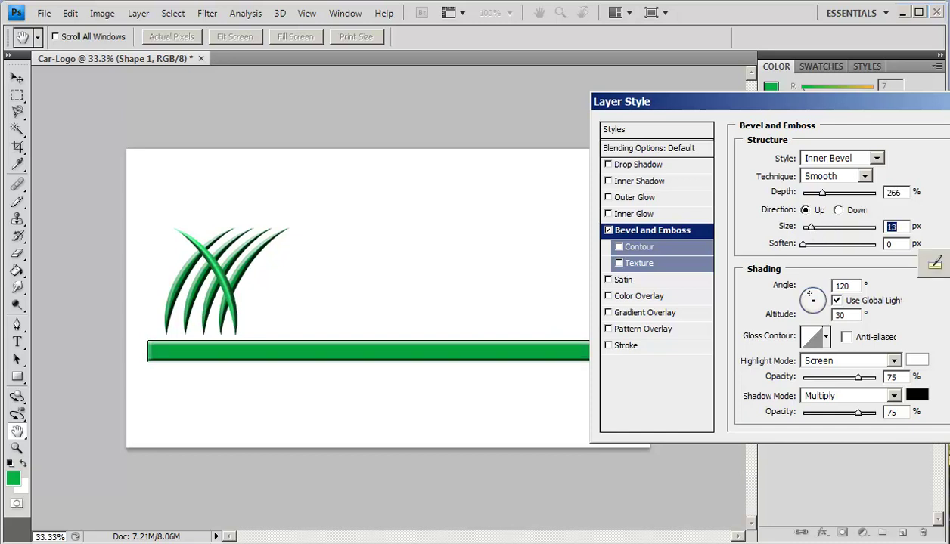
{"action": "key", "text": "Return"}
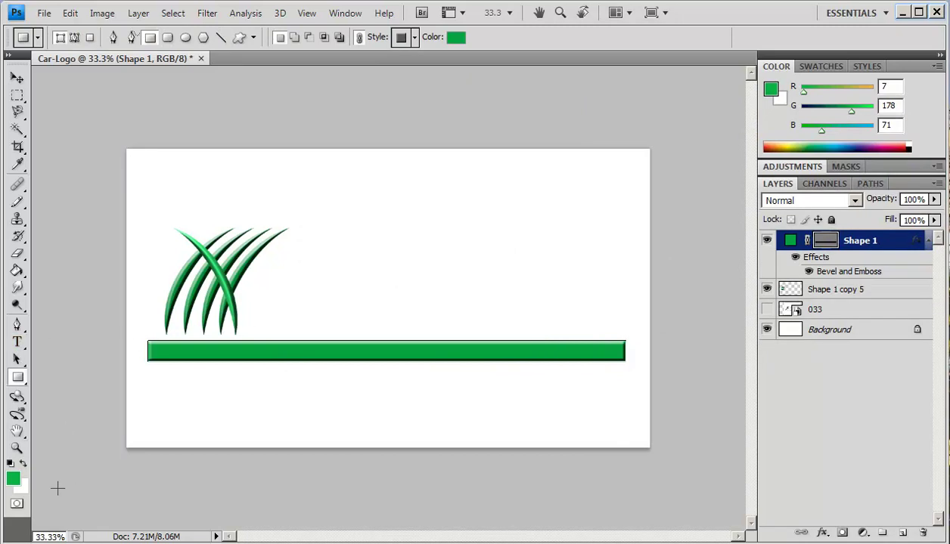
Step: Set the foreground colour to deep green 029238
{"action": "left_click", "coordinate": [15, 480]}
{"action": "left_click", "coordinate": [648, 230]}
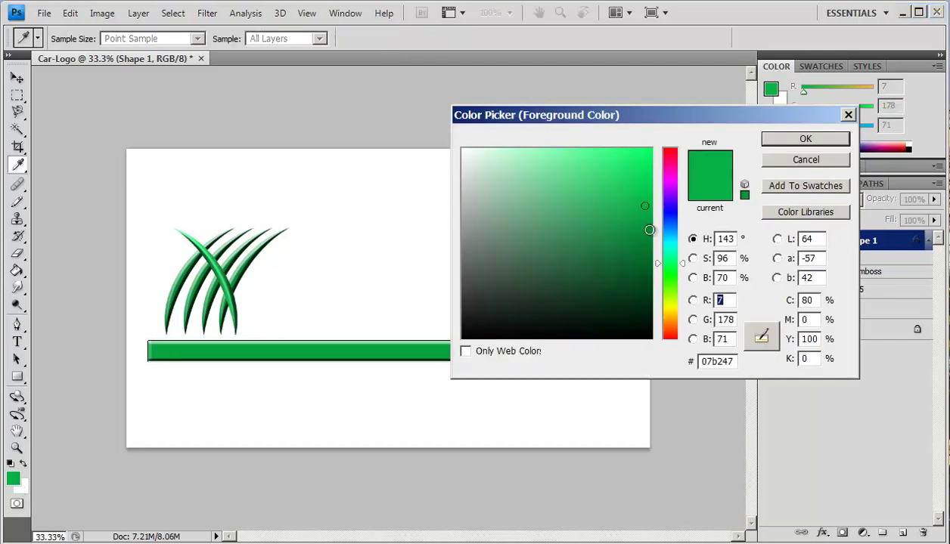
{"action": "left_click", "coordinate": [805, 139]}
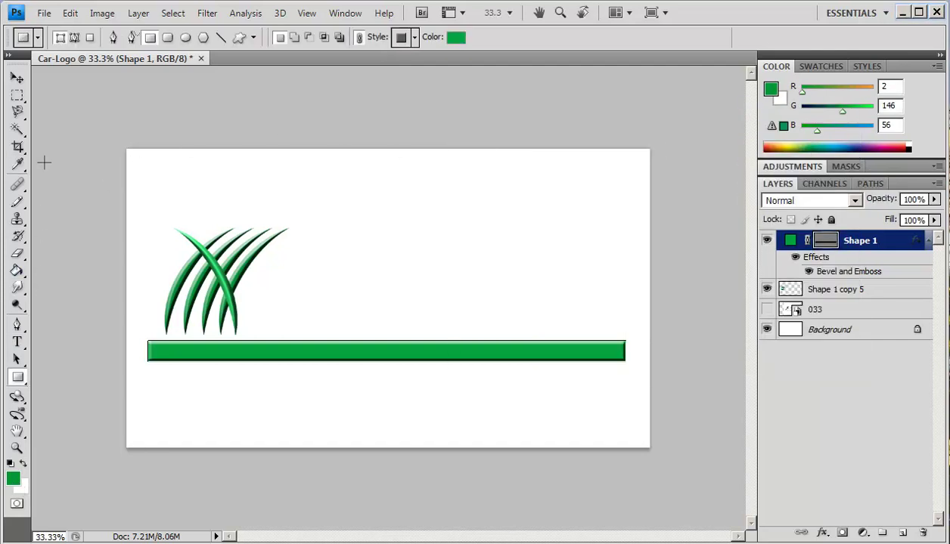
Step: Type 'C Design' in DilleniaUPC Bold at 72 pt beside the grass and commit it
{"action": "left_click", "coordinate": [16, 342]}
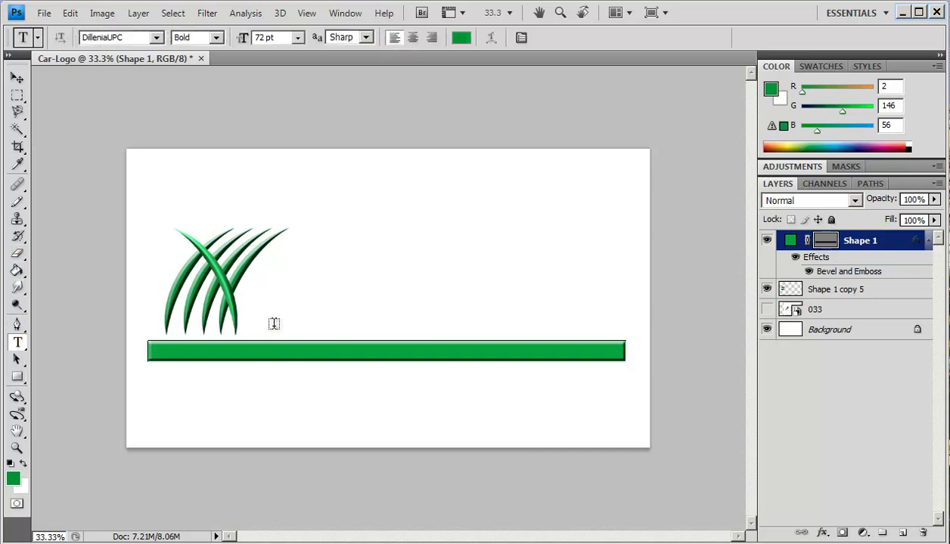
{"action": "left_click_drag", "start_coordinate": [271, 334], "coordinate": [622, 219]}
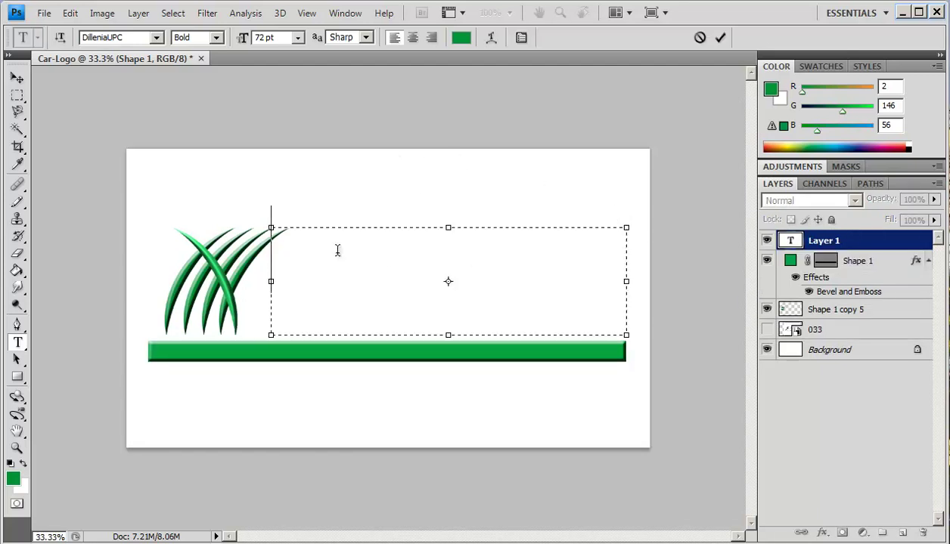
{"action": "left_click", "coordinate": [156, 38]}
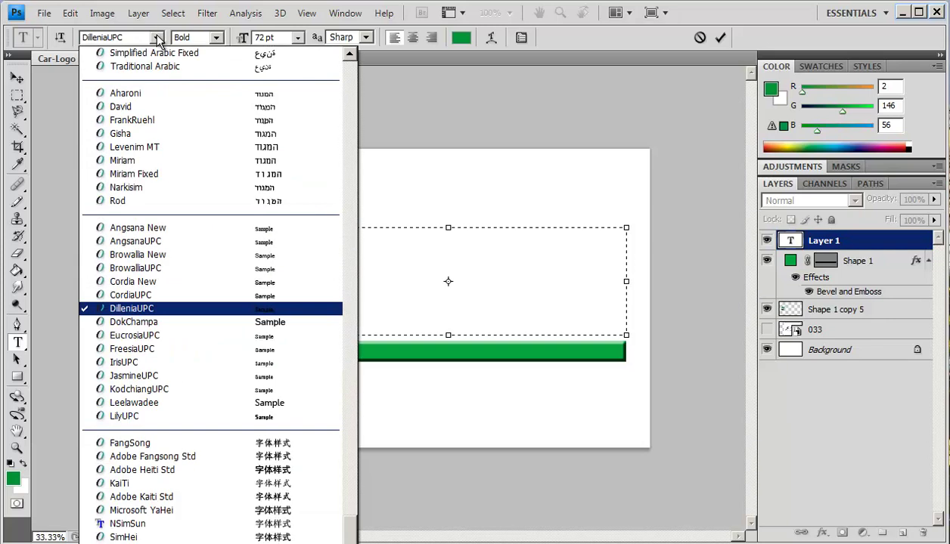
{"action": "left_click", "coordinate": [252, 304]}
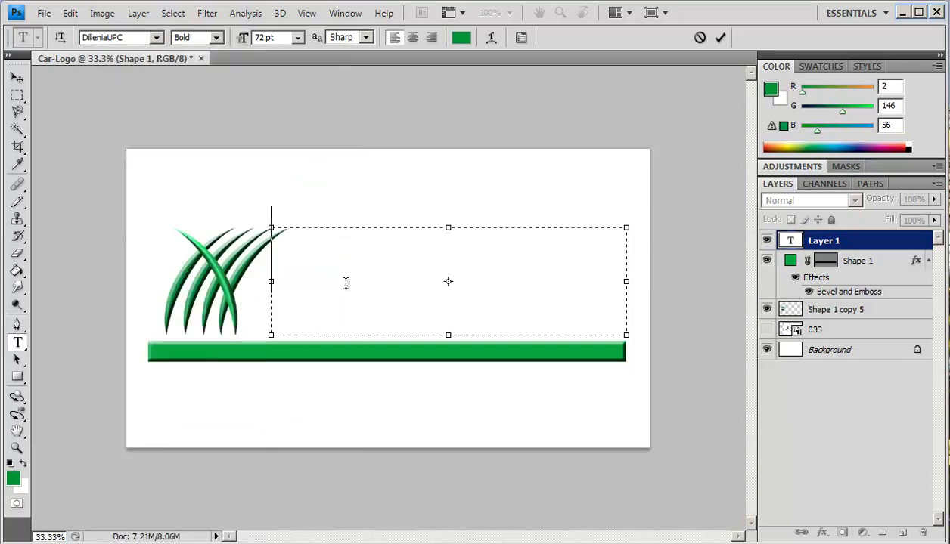
{"action": "type", "text": "C"}
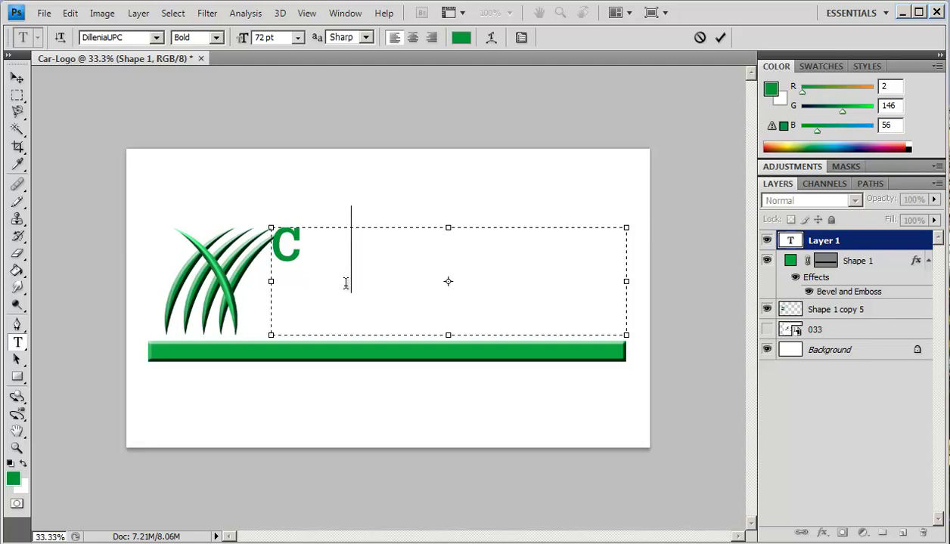
{"action": "type", "text": " Des"}
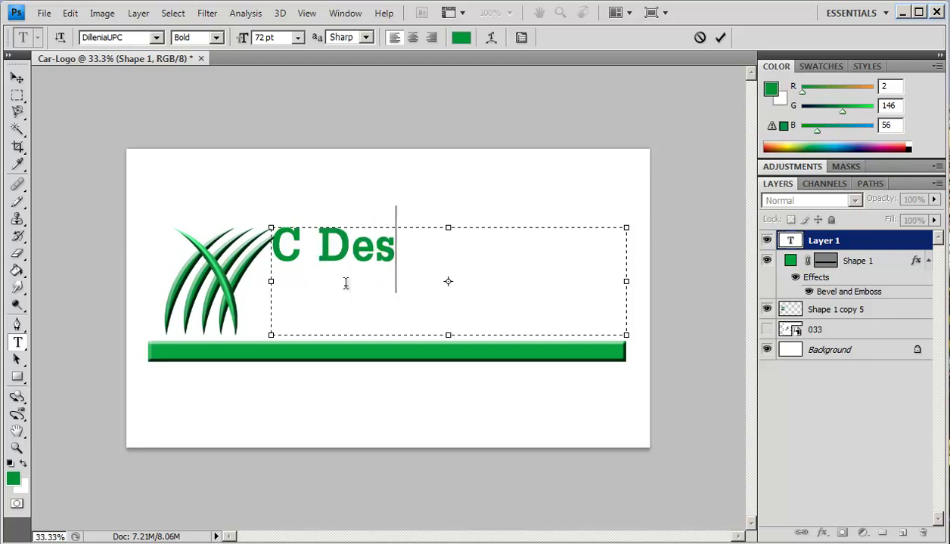
{"action": "type", "text": "i"}
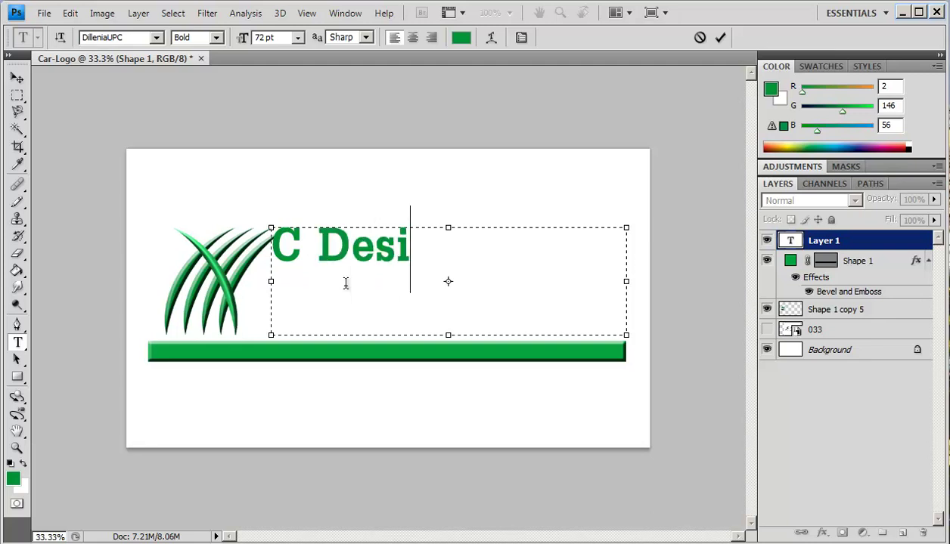
{"action": "type", "text": "gn"}
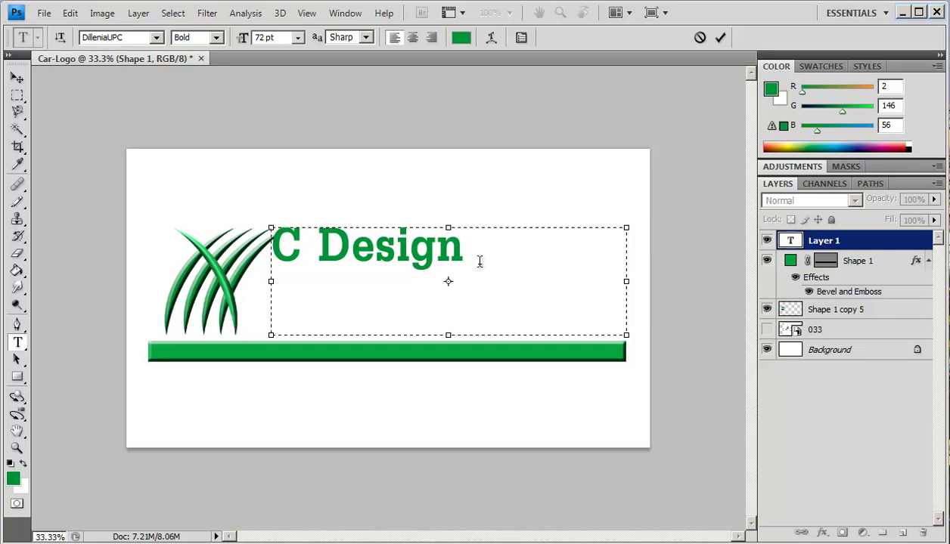
{"action": "left_click_drag", "start_coordinate": [477, 246], "coordinate": [241, 222]}
{"action": "left_click", "coordinate": [298, 38]}
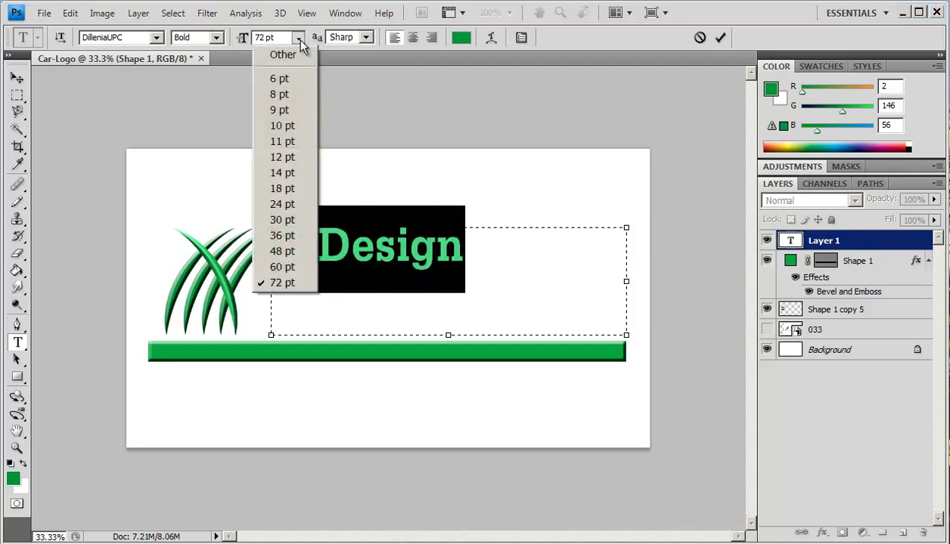
{"action": "left_click", "coordinate": [282, 283]}
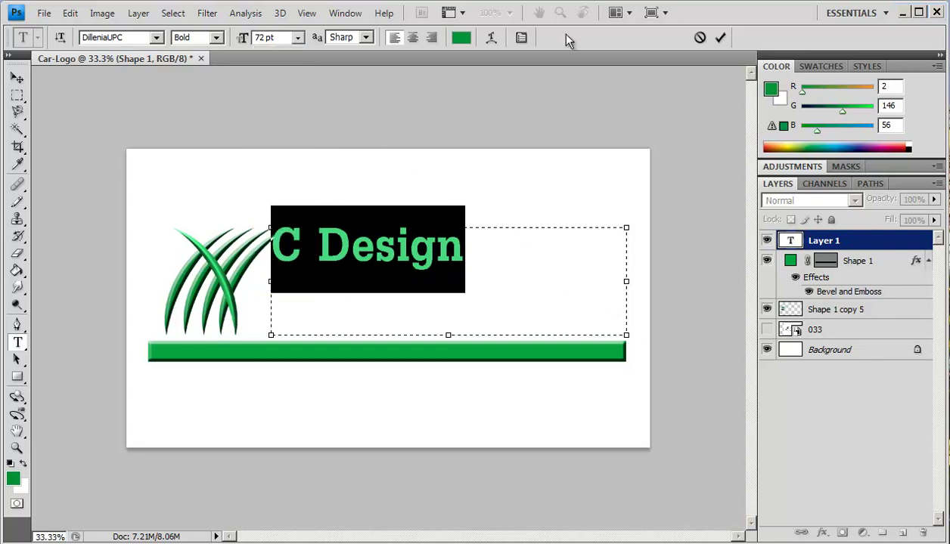
{"action": "left_click", "coordinate": [720, 37]}
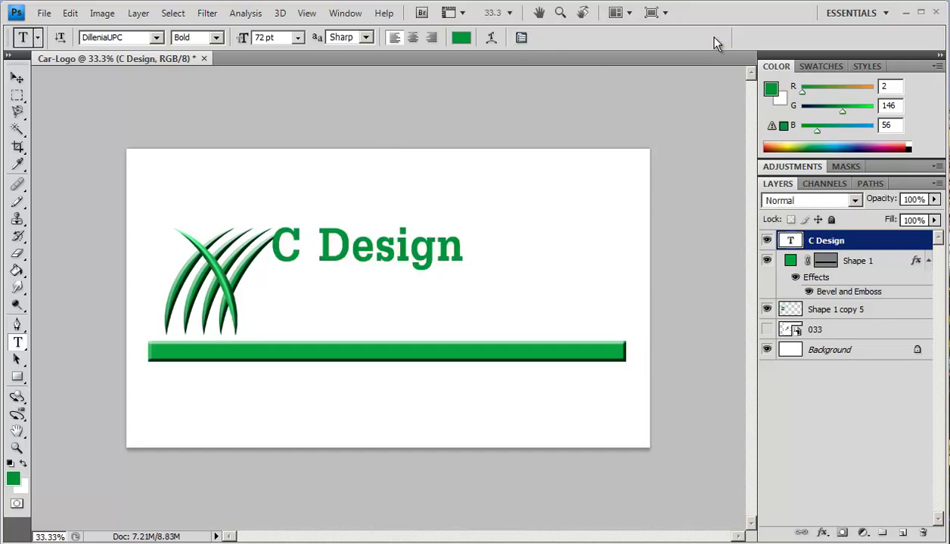
Step: Free Transform the C Design text, enlarging it to about 139.74 pt beside the blades
{"action": "key", "text": "ctrl+t"}
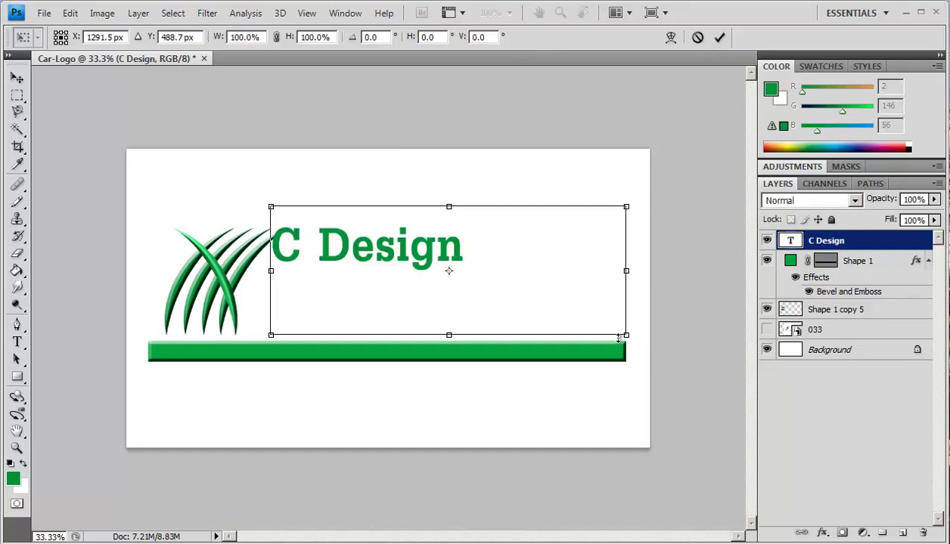
{"action": "left_click_drag", "start_coordinate": [626, 336], "coordinate": [913, 455]}
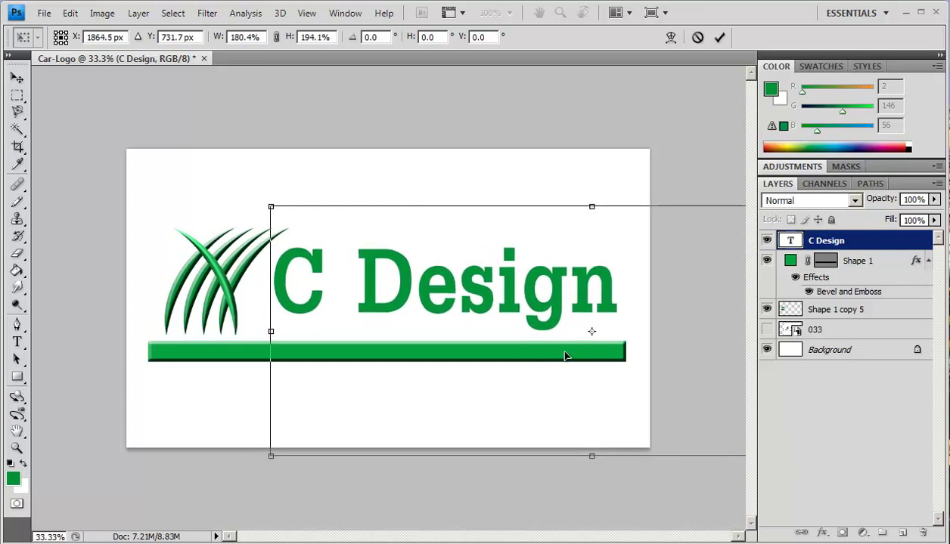
{"action": "left_click", "coordinate": [724, 37]}
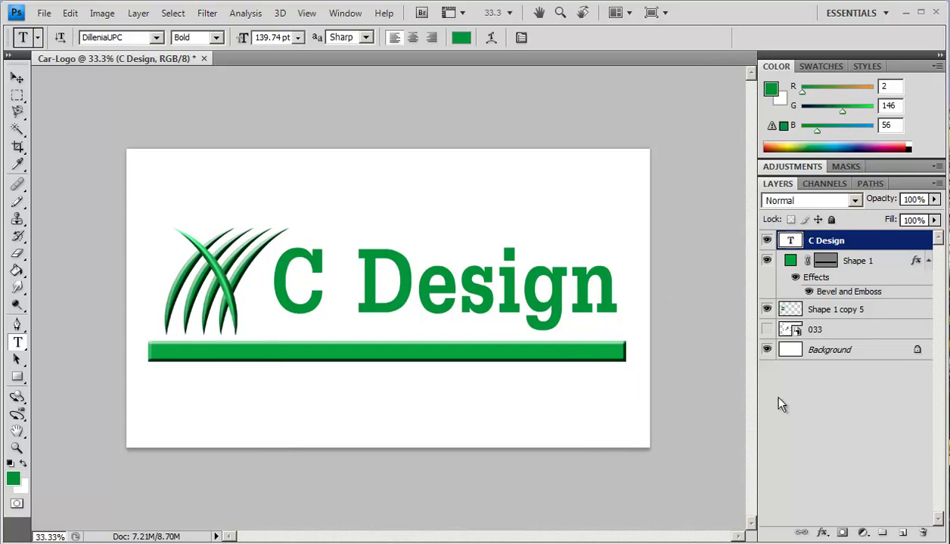
Step: Give the C Design text a Bevel and Emboss with 378% depth and larger size
{"action": "left_click", "coordinate": [823, 533]}
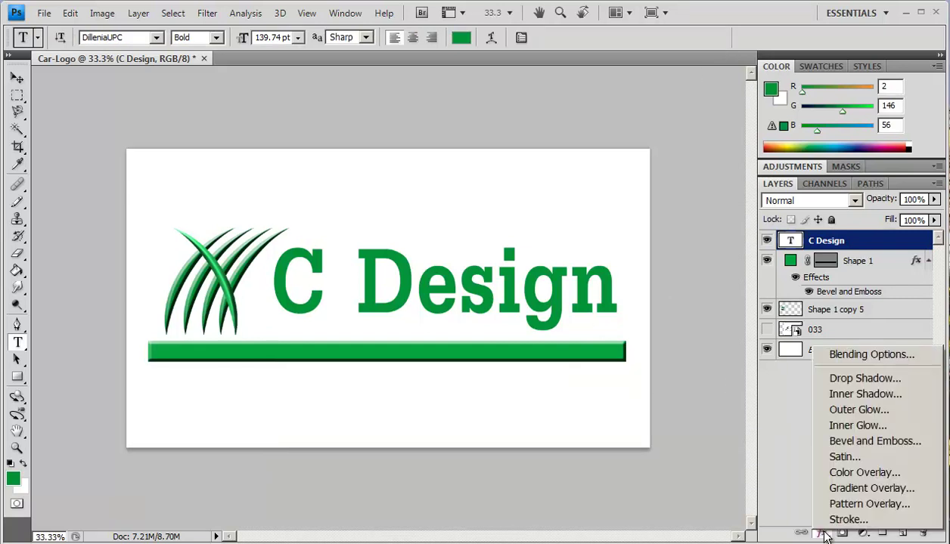
{"action": "left_click", "coordinate": [871, 444]}
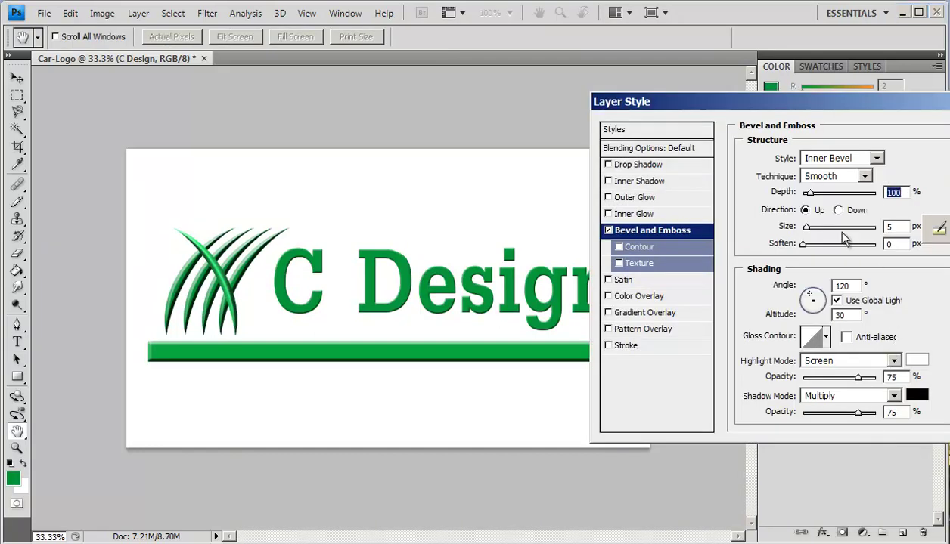
{"action": "left_click_drag", "start_coordinate": [808, 193], "coordinate": [830, 193]}
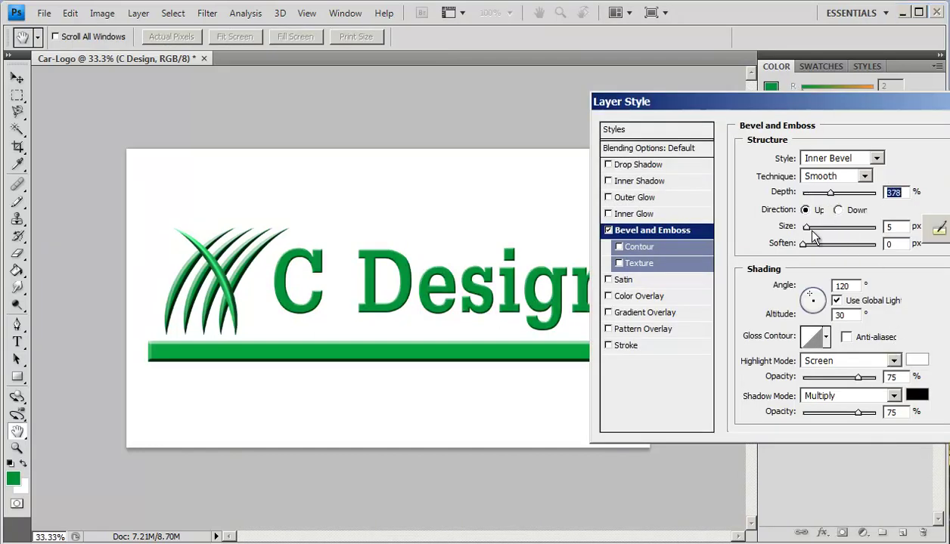
{"action": "left_click_drag", "start_coordinate": [806, 228], "coordinate": [809, 230]}
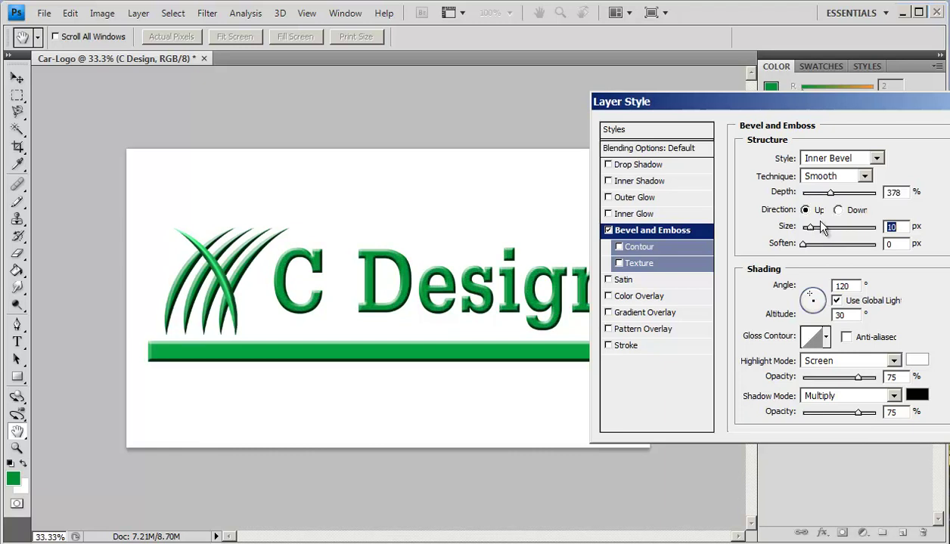
{"action": "key", "text": "Return"}
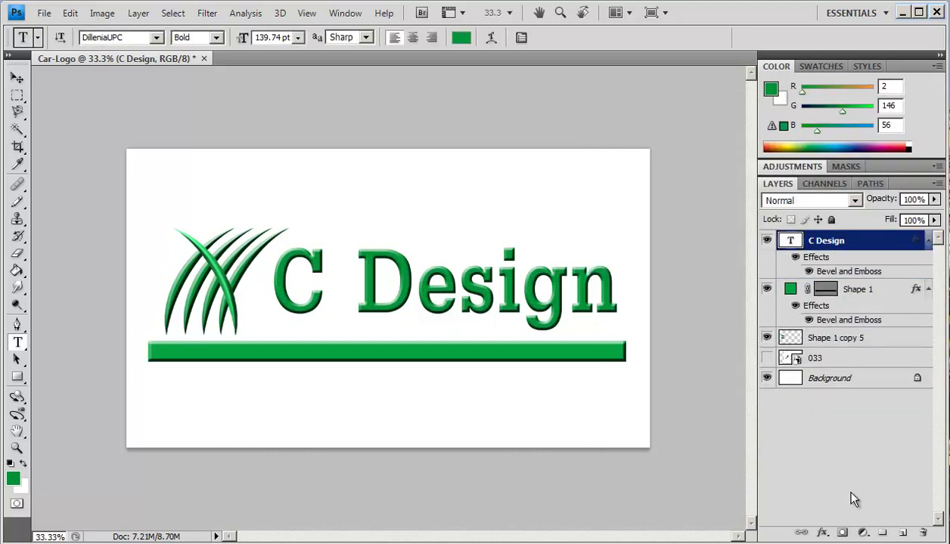
Step: Add a default Drop Shadow to the C Design text
{"action": "left_click", "coordinate": [821, 533]}
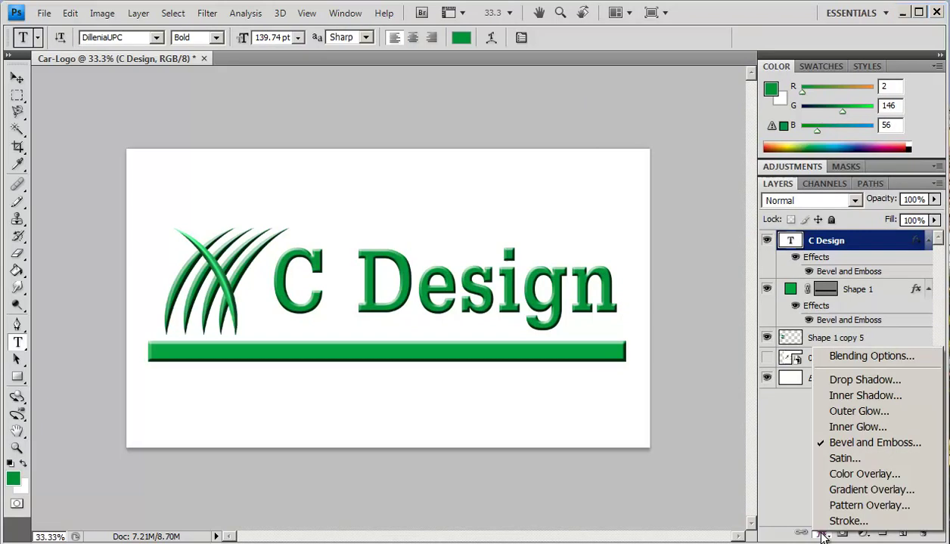
{"action": "left_click", "coordinate": [846, 381]}
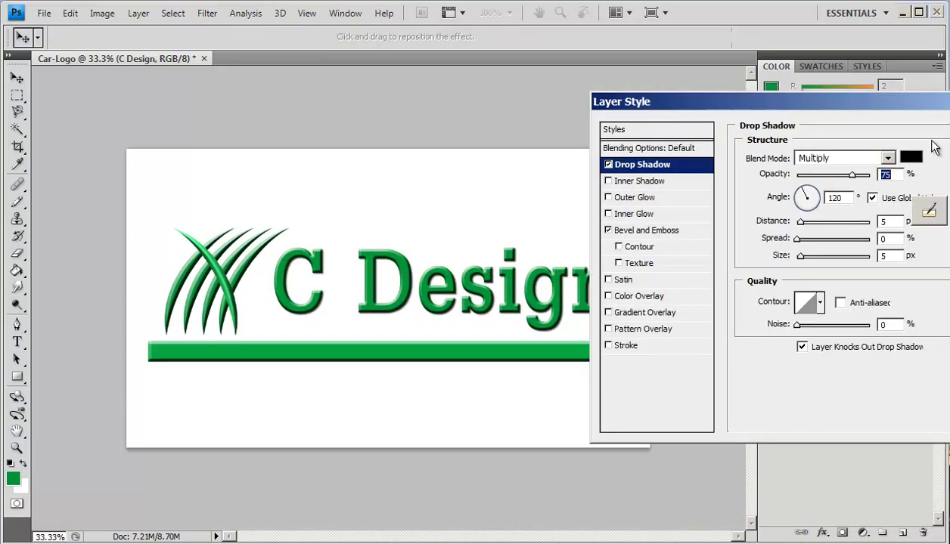
{"action": "key", "text": "Return"}
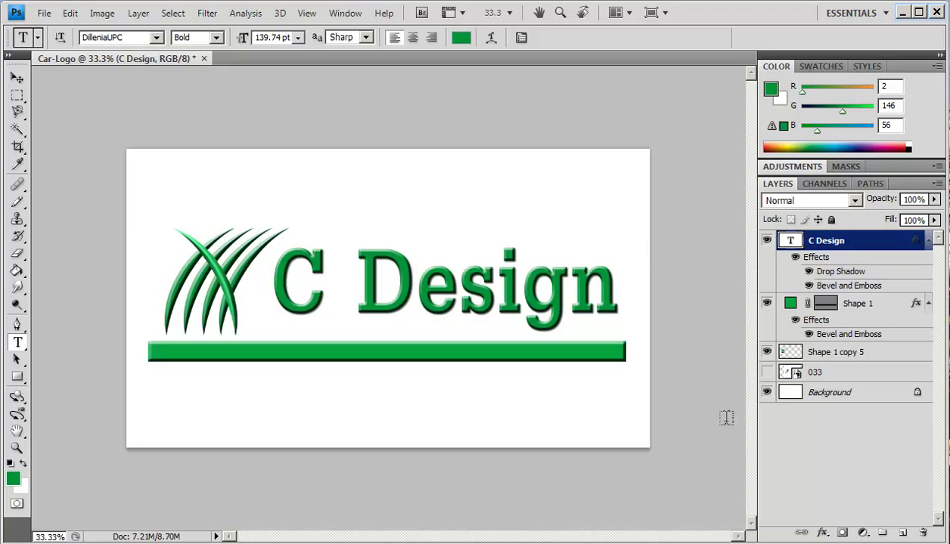
Step: Create a new empty Layer 1 directly above the Background layer
{"action": "left_click", "coordinate": [862, 395]}
{"action": "right_click", "coordinate": [864, 396]}
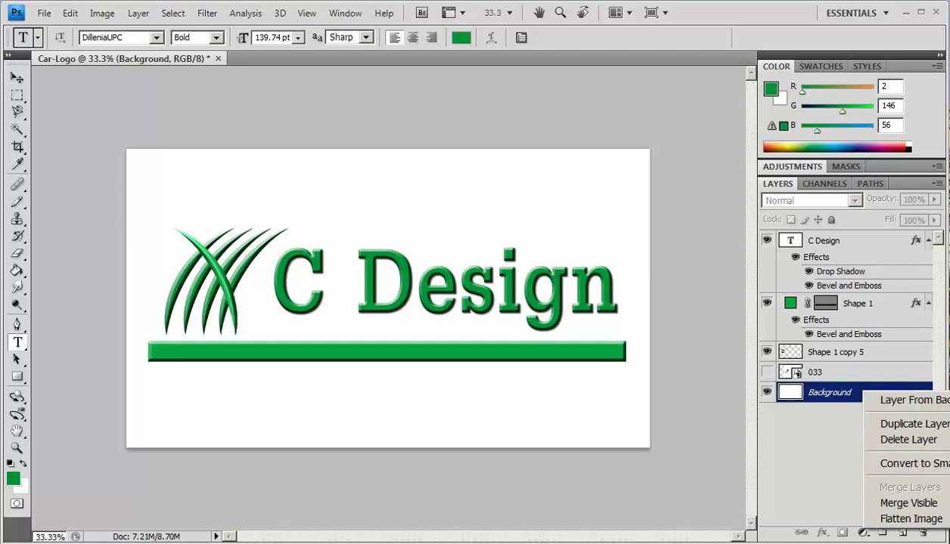
{"action": "left_click", "coordinate": [903, 535]}
{"action": "left_click", "coordinate": [903, 534]}
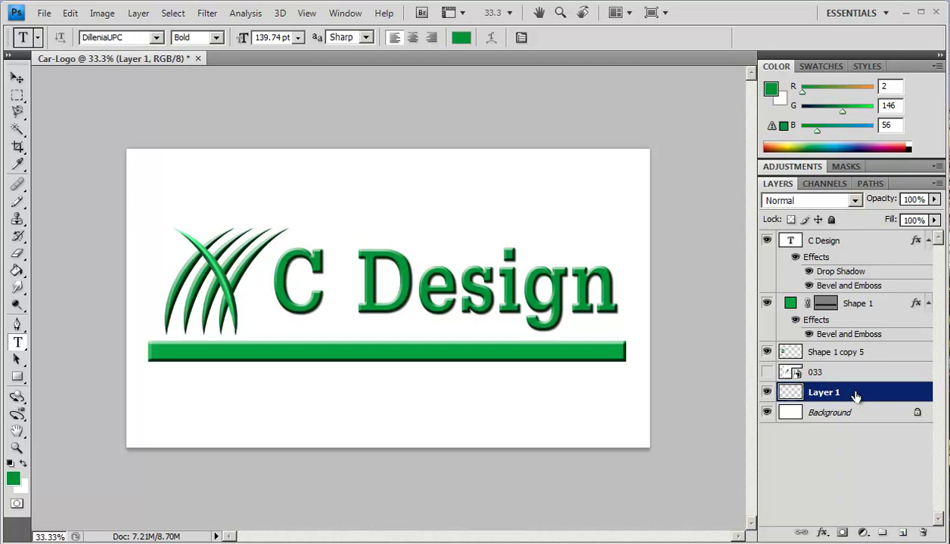
Step: Fill Layer 1 with a vertical black-to-white linear gradient from canvas top to bottom
{"action": "left_click", "coordinate": [10, 464]}
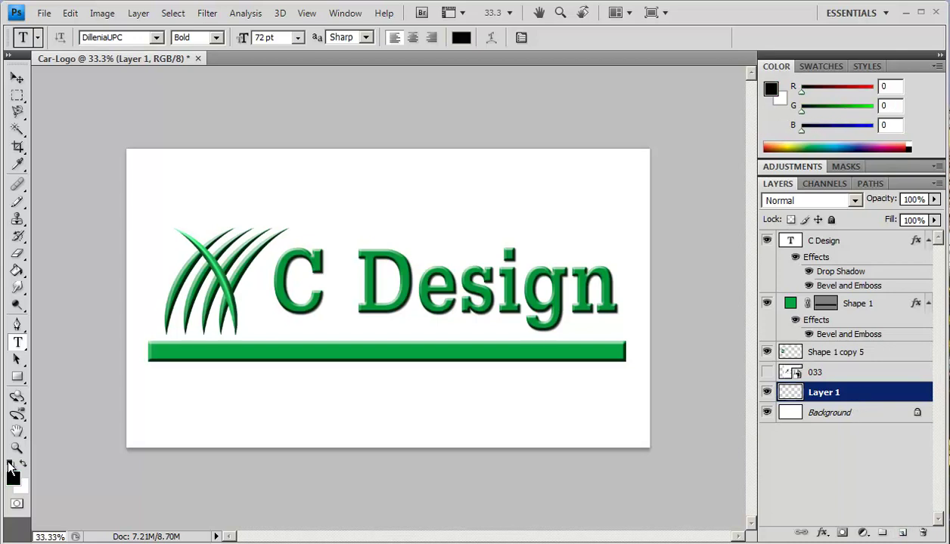
{"action": "left_click", "coordinate": [17, 271]}
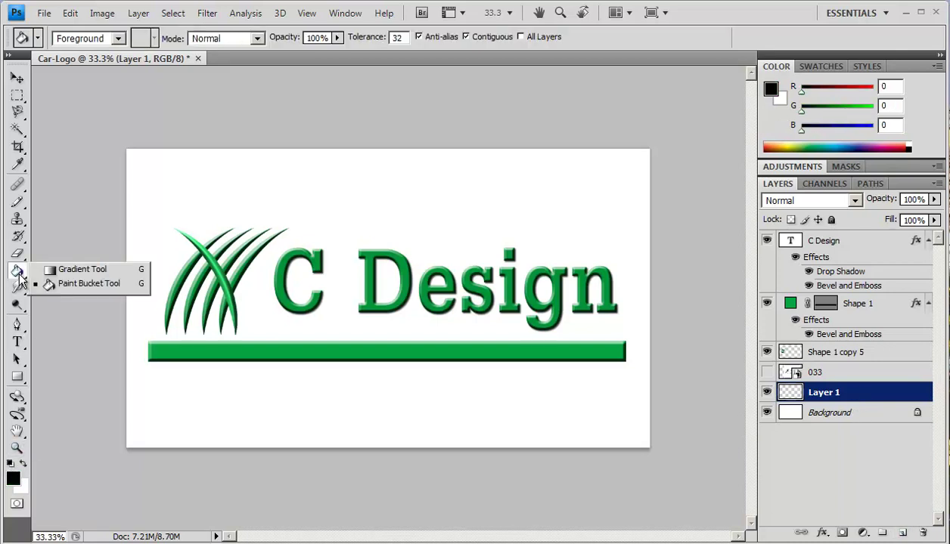
{"action": "left_click", "coordinate": [68, 271]}
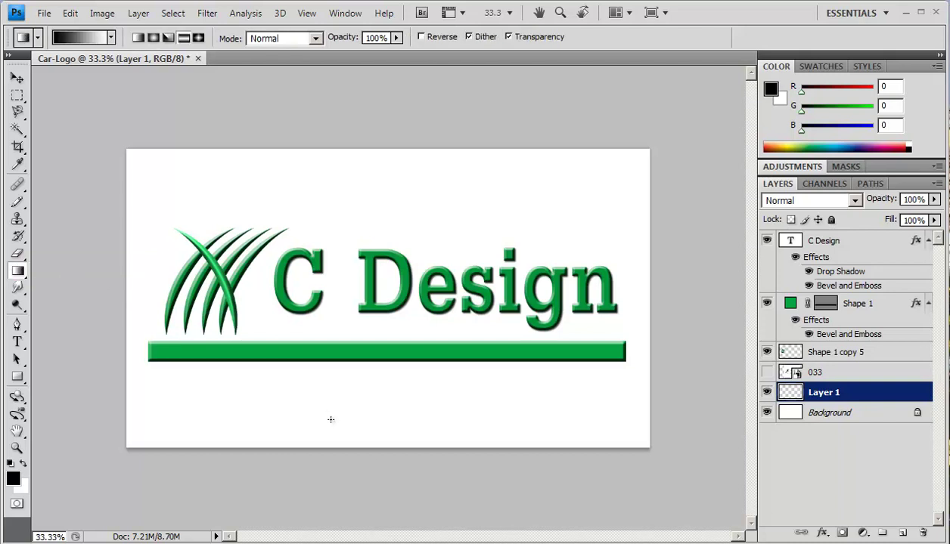
{"action": "left_click_drag", "start_coordinate": [374, 454], "coordinate": [396, 521]}
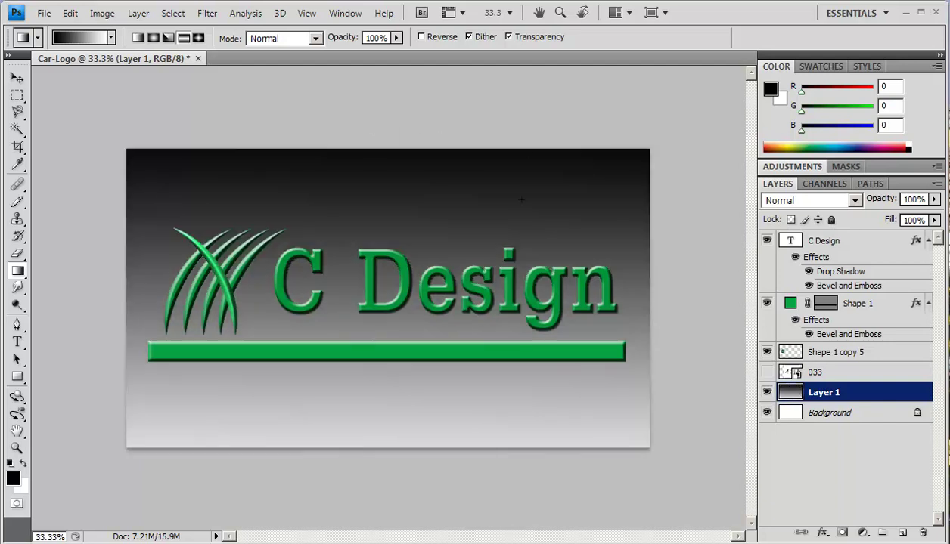
{"action": "left_click_drag", "start_coordinate": [471, 75], "coordinate": [478, 519]}
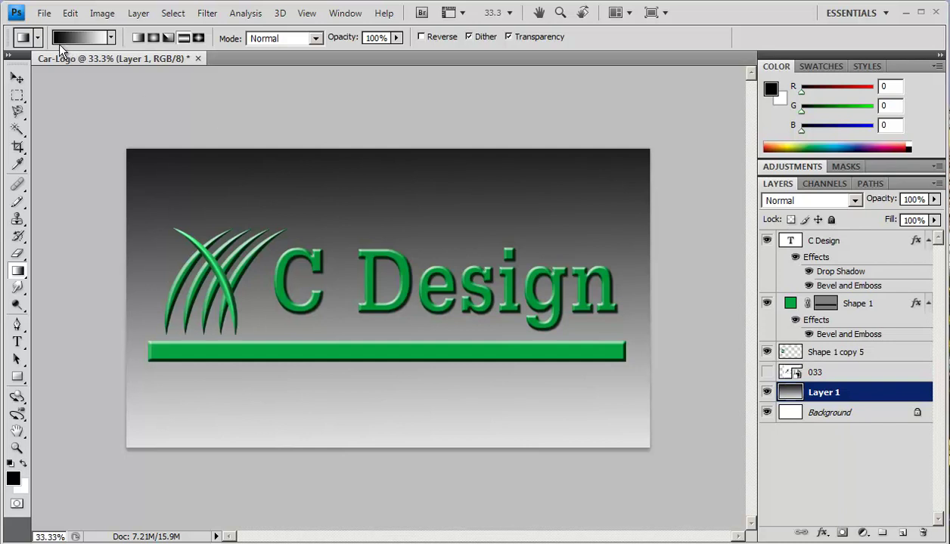
Step: Save the layered logo as Car-Logo.psd in Photoshop format
{"action": "left_click", "coordinate": [44, 14]}
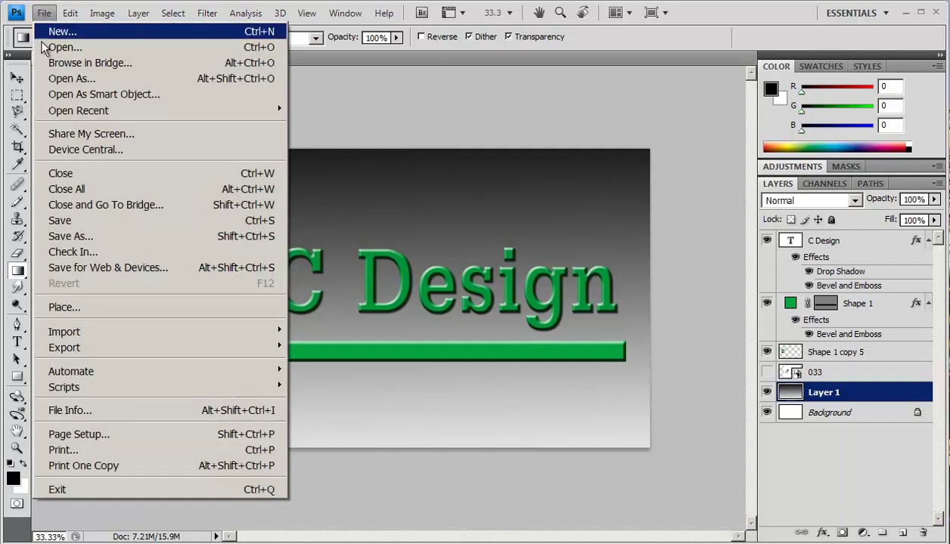
{"action": "left_click", "coordinate": [52, 219]}
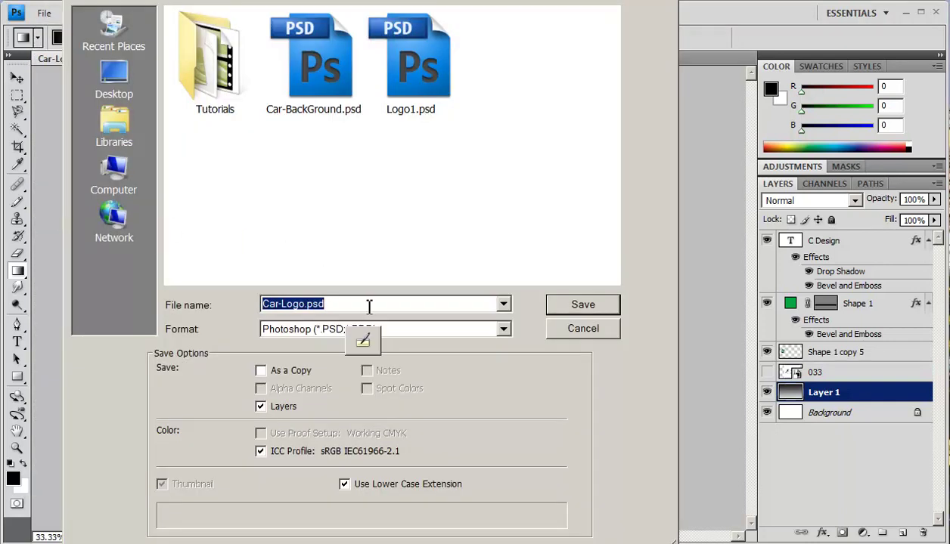
{"action": "left_click", "coordinate": [593, 311]}
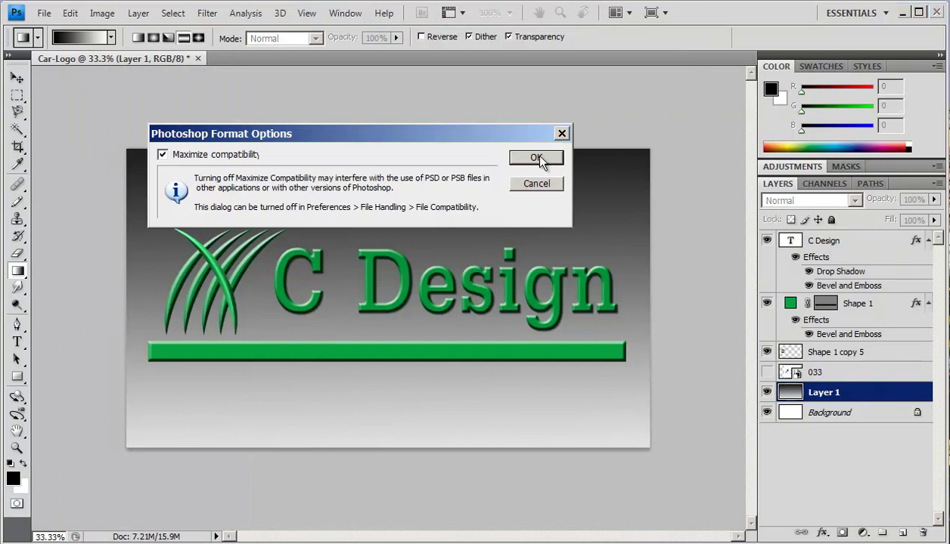
{"action": "left_click", "coordinate": [537, 155]}
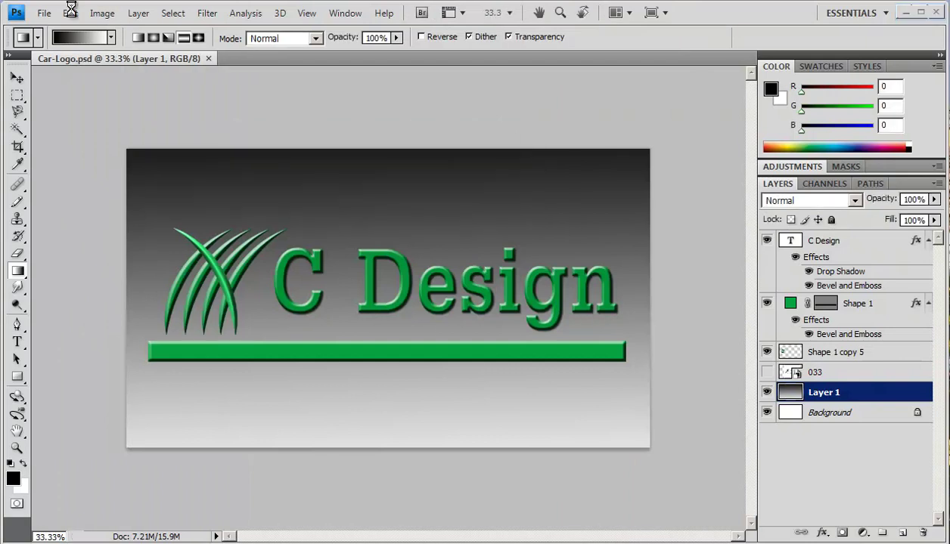
Step: Save a JPEG copy as Car-Logo.jpg at maximum quality 12
{"action": "left_click", "coordinate": [43, 13]}
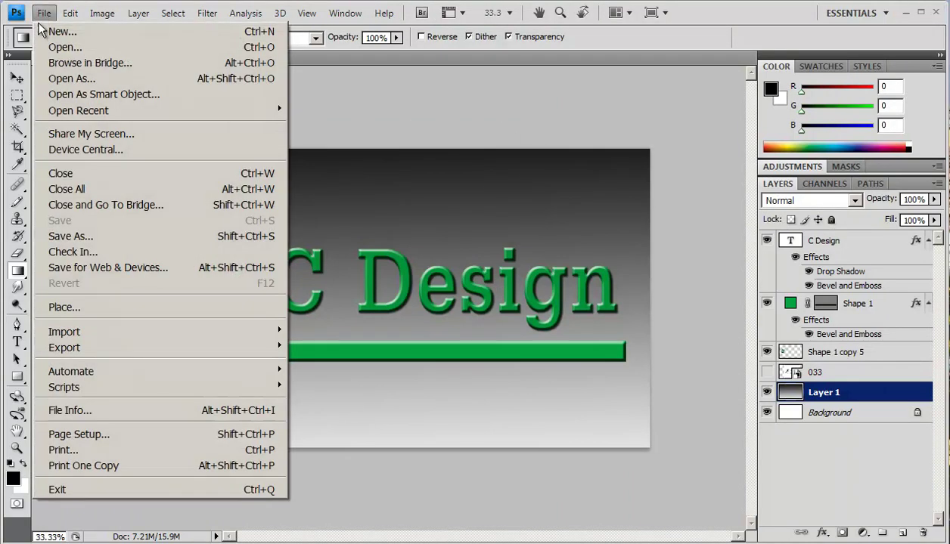
{"action": "left_click", "coordinate": [79, 236]}
{"action": "left_click", "coordinate": [503, 331]}
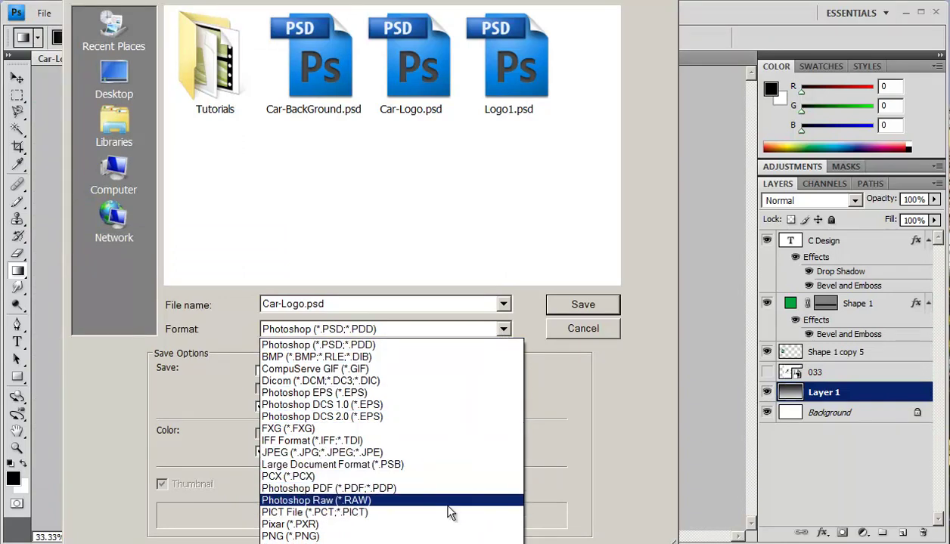
{"action": "left_click", "coordinate": [452, 453]}
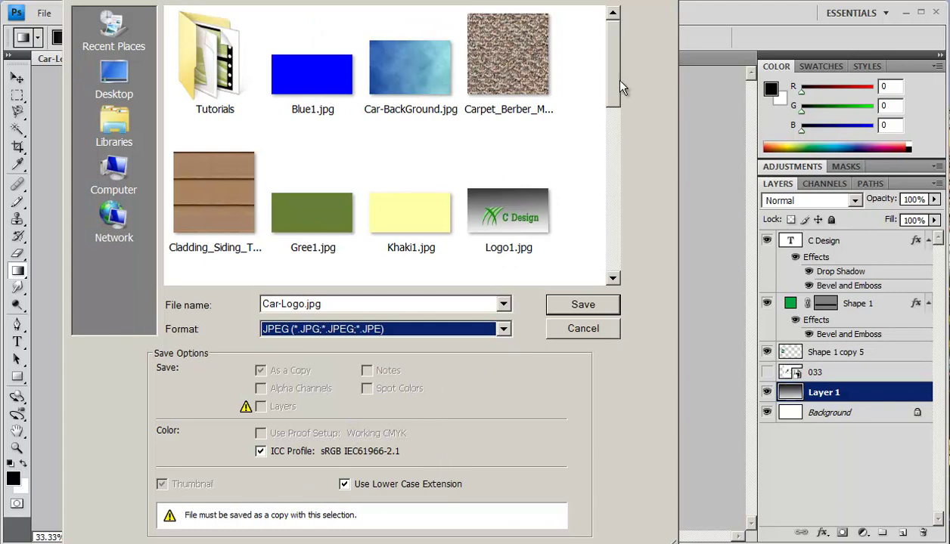
{"action": "left_click_drag", "start_coordinate": [615, 81], "coordinate": [621, 106]}
{"action": "left_click", "coordinate": [582, 306]}
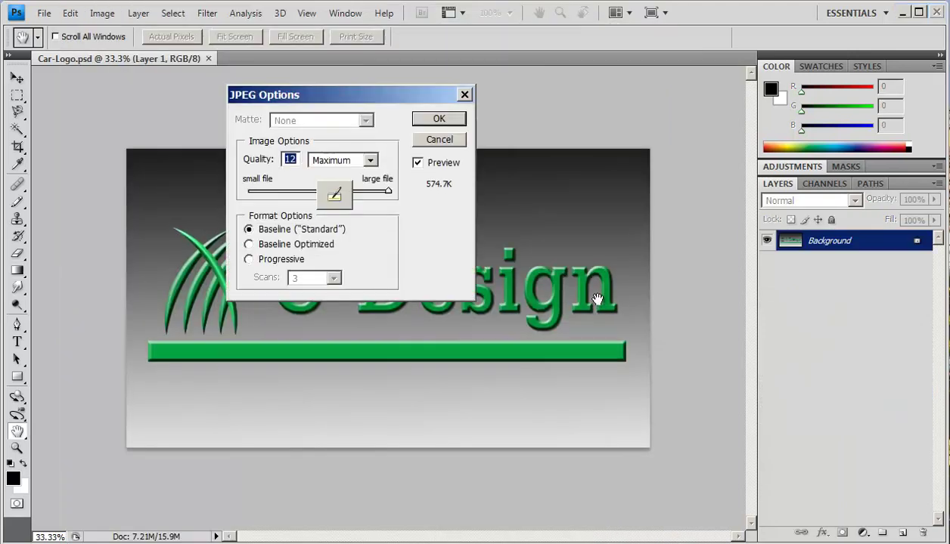
{"action": "left_click", "coordinate": [450, 119]}
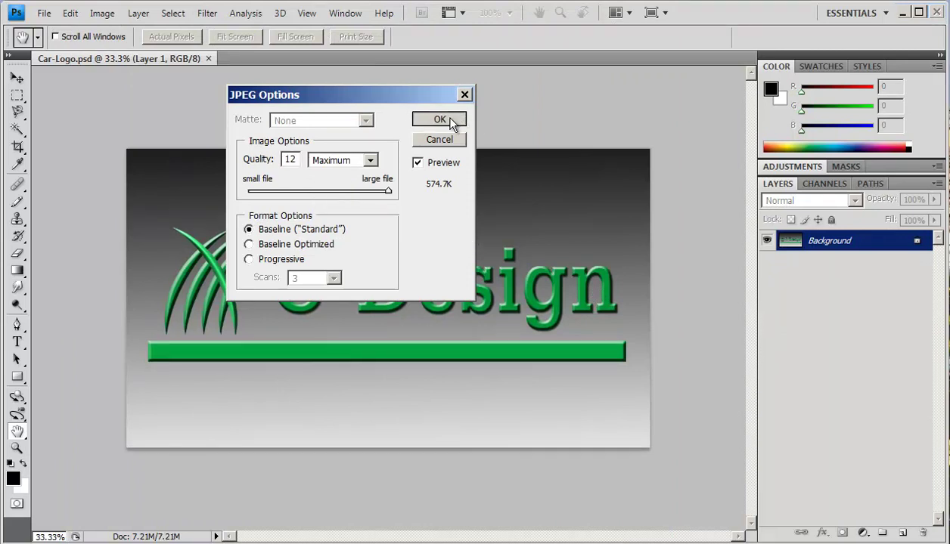
{"action": "key", "text": "ctrl+z"}
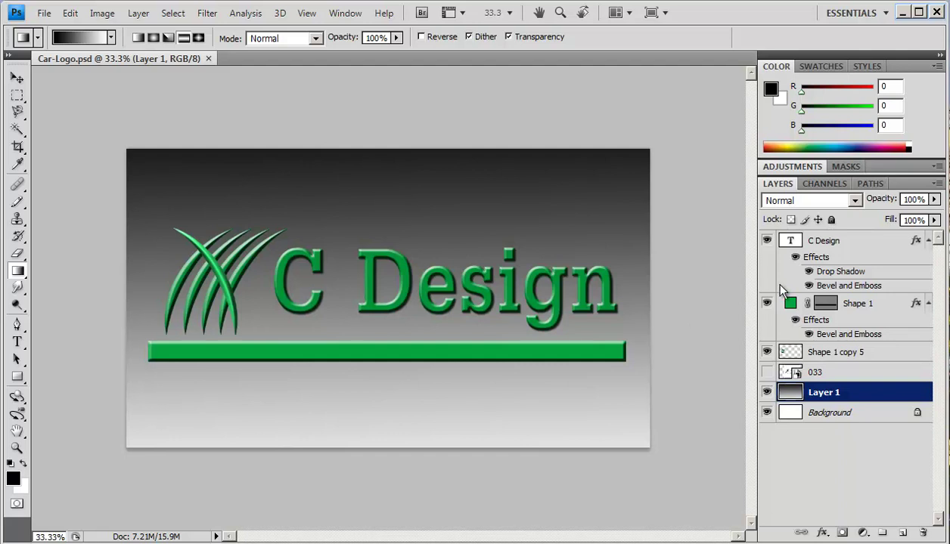
Step: Hide the Layer 1 gradient and save a Car-Logo.png copy with Interlace None
{"action": "left_click", "coordinate": [767, 393]}
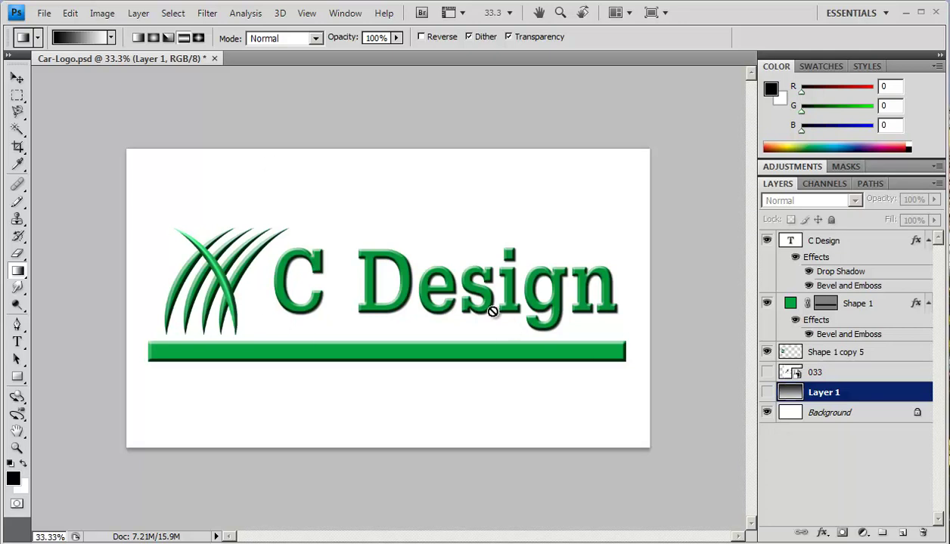
{"action": "left_click", "coordinate": [45, 12]}
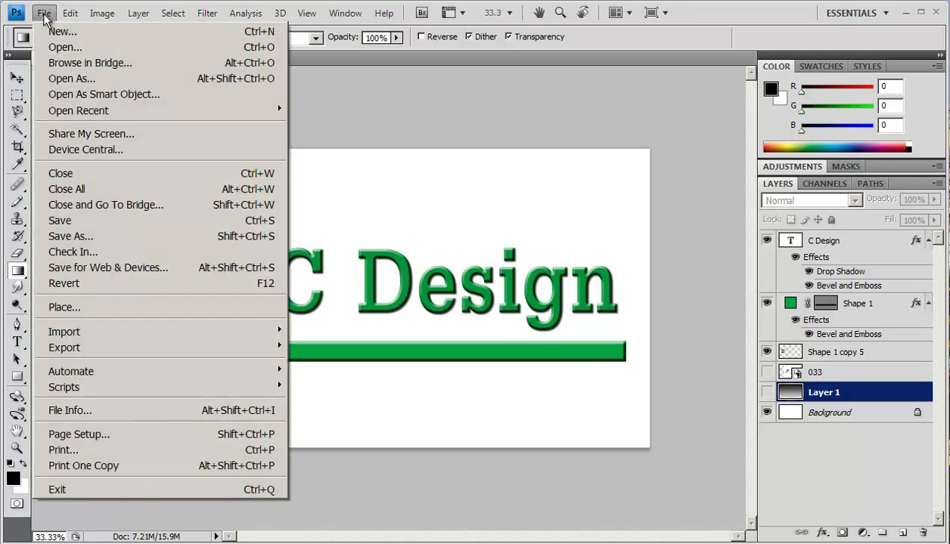
{"action": "left_click", "coordinate": [61, 239]}
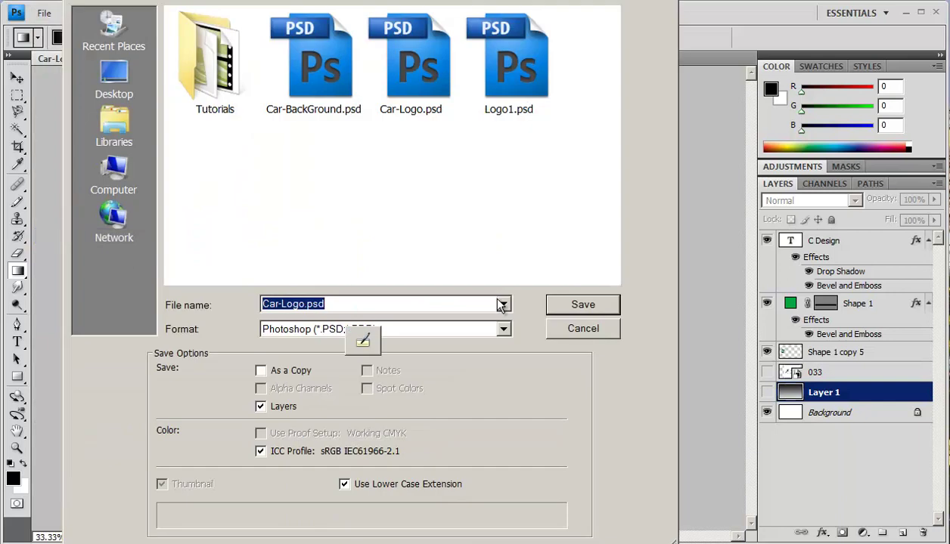
{"action": "left_click", "coordinate": [504, 330]}
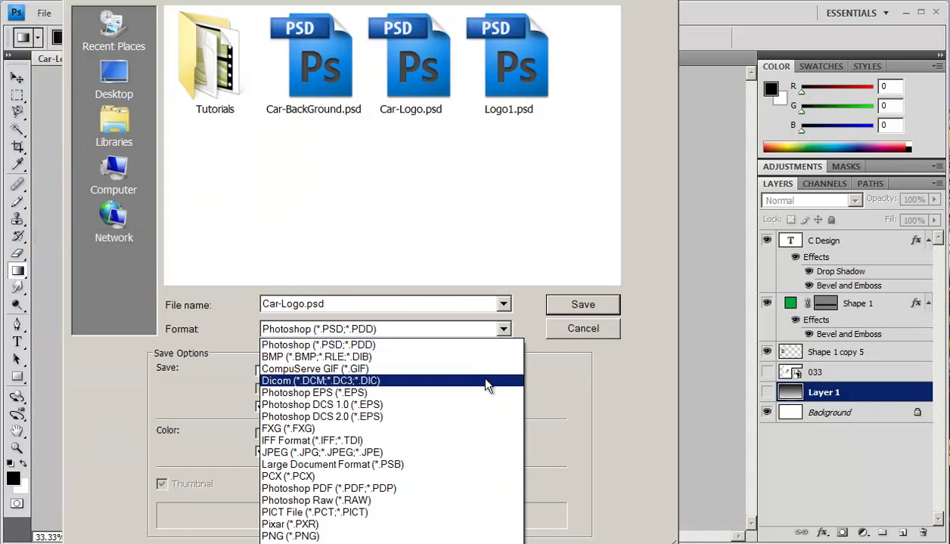
{"action": "left_click", "coordinate": [394, 536]}
{"action": "left_click", "coordinate": [586, 307]}
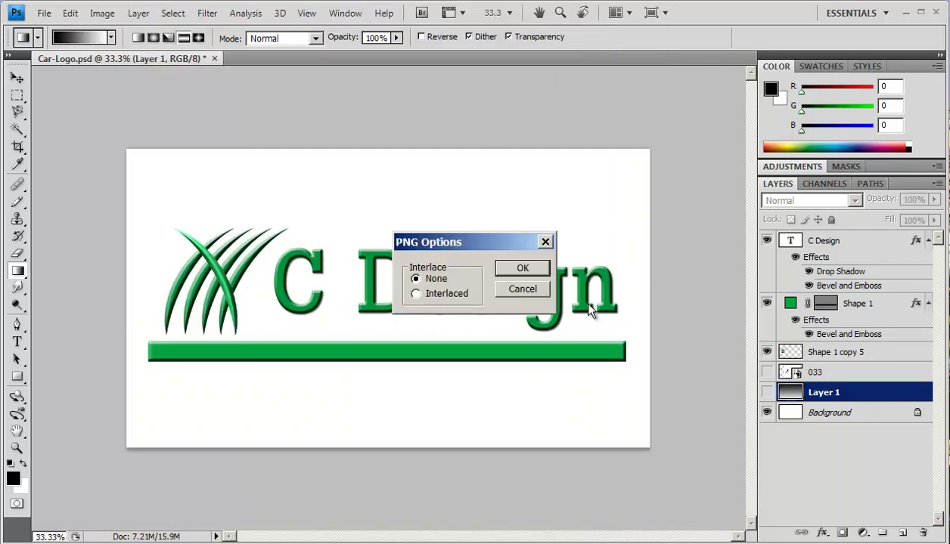
{"action": "left_click", "coordinate": [531, 270]}
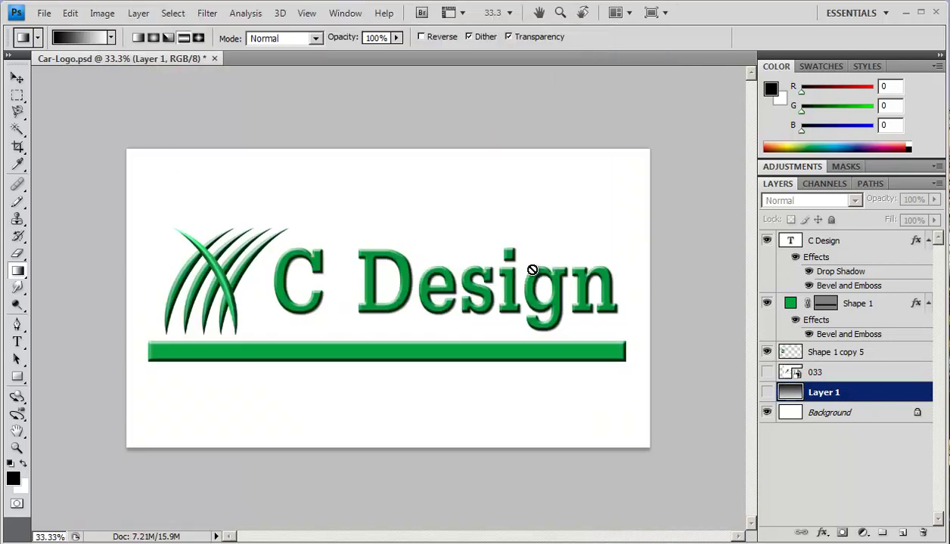